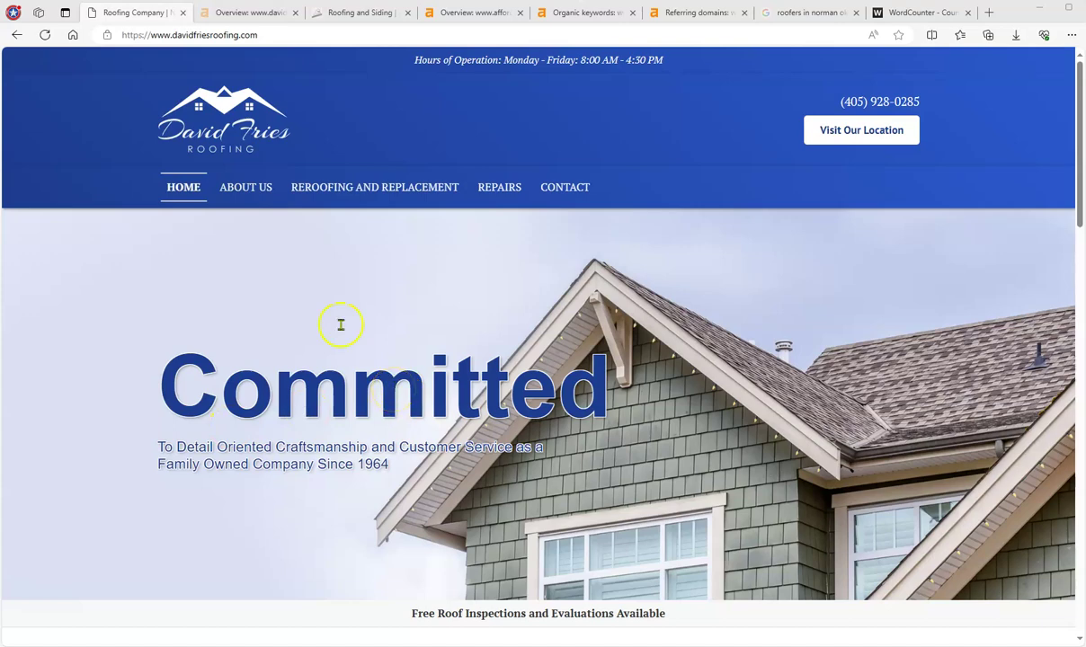
Step: Scroll through the David Fries Roofing homepage, then select and copy all of its text
scroll(370, 331, "down", 2)
scroll(370, 332, "down", 5)
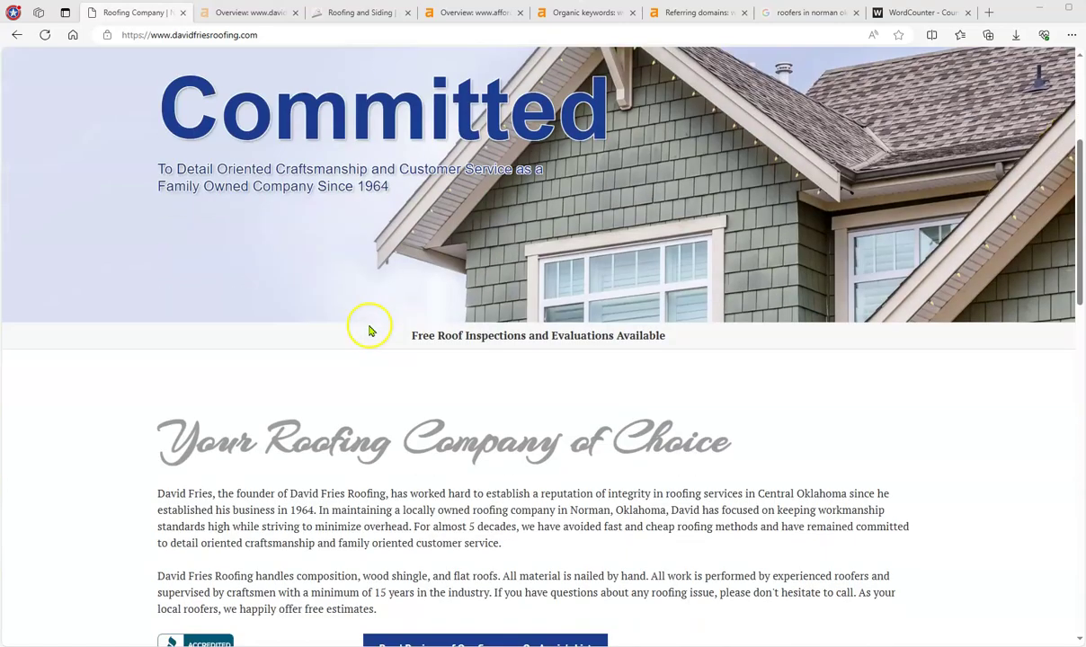
scroll(745, 227, "down", 2)
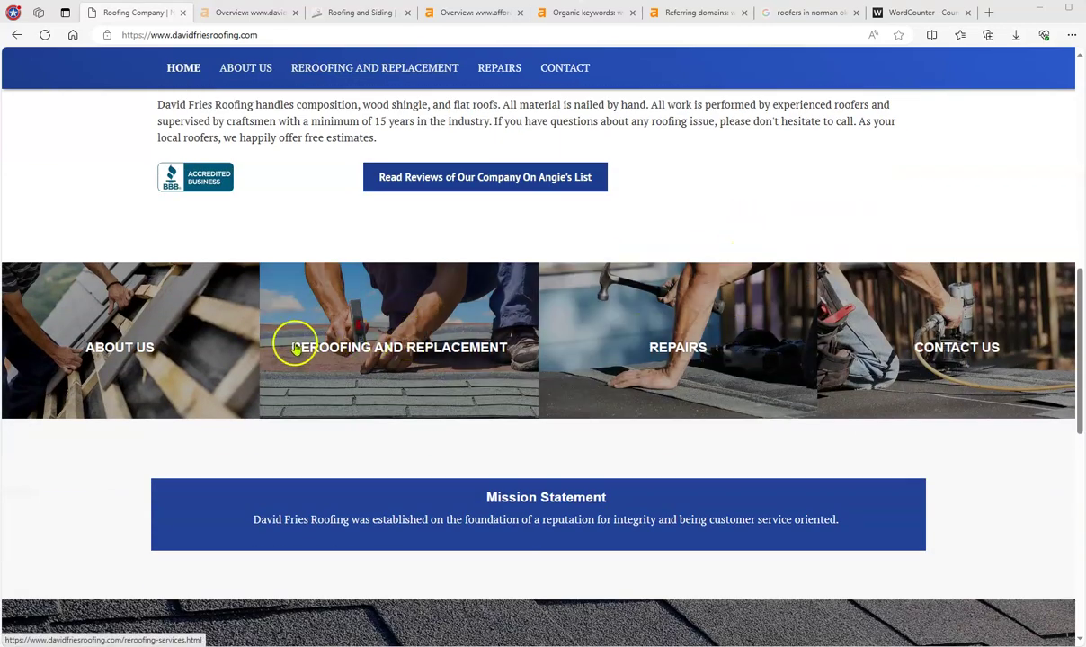
scroll(571, 338, "down", 2)
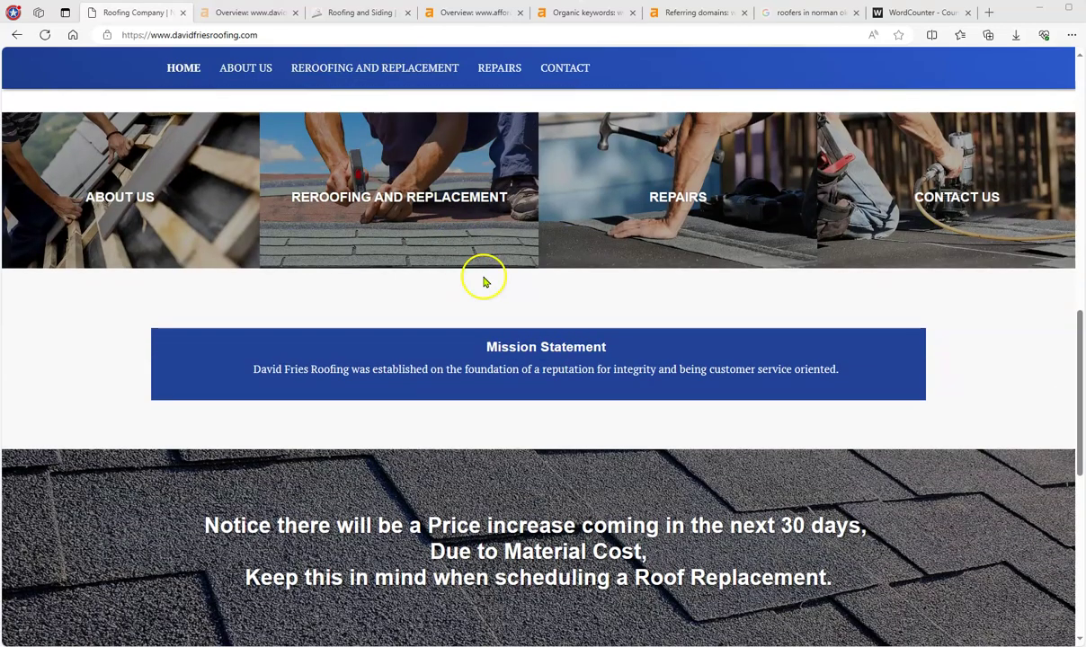
scroll(490, 286, "down", 5)
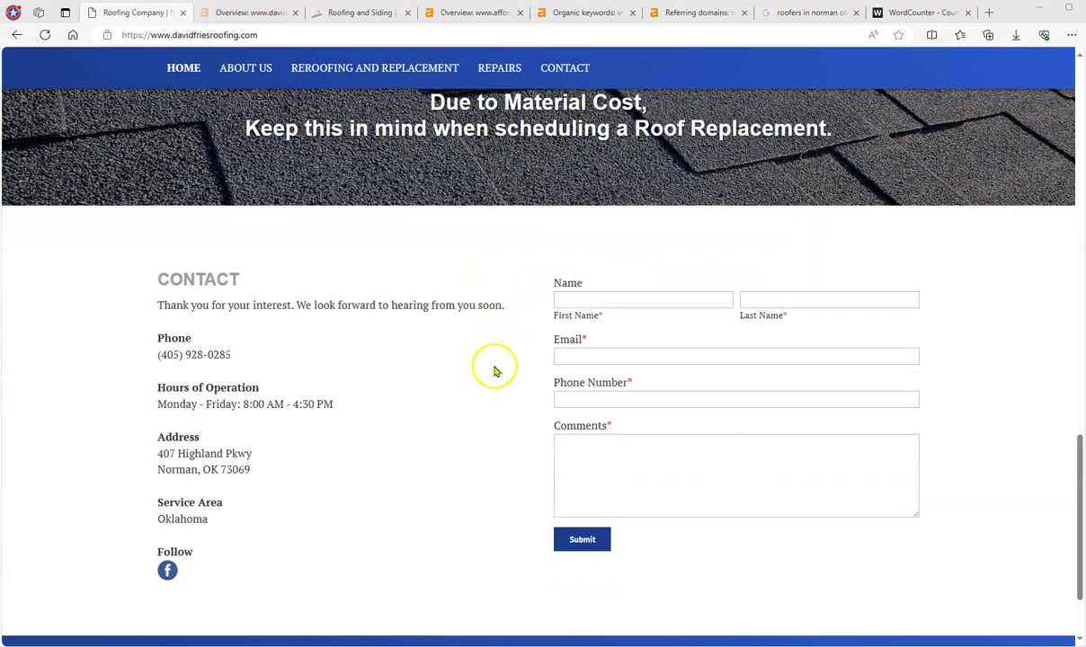
scroll(399, 465, "down", 2)
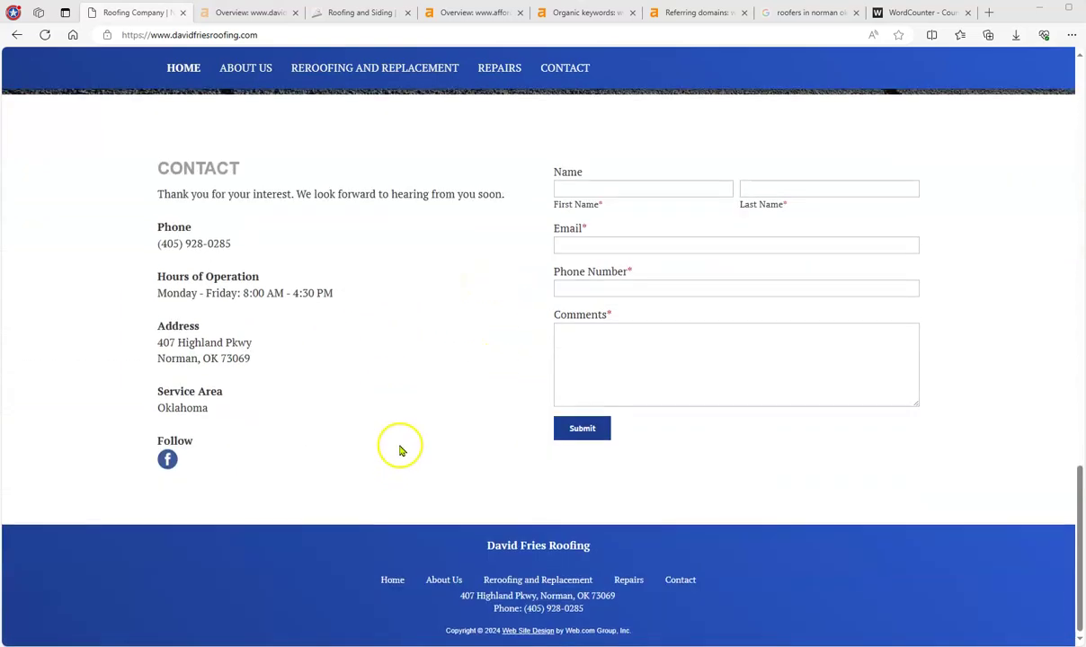
scroll(397, 448, "up", 15)
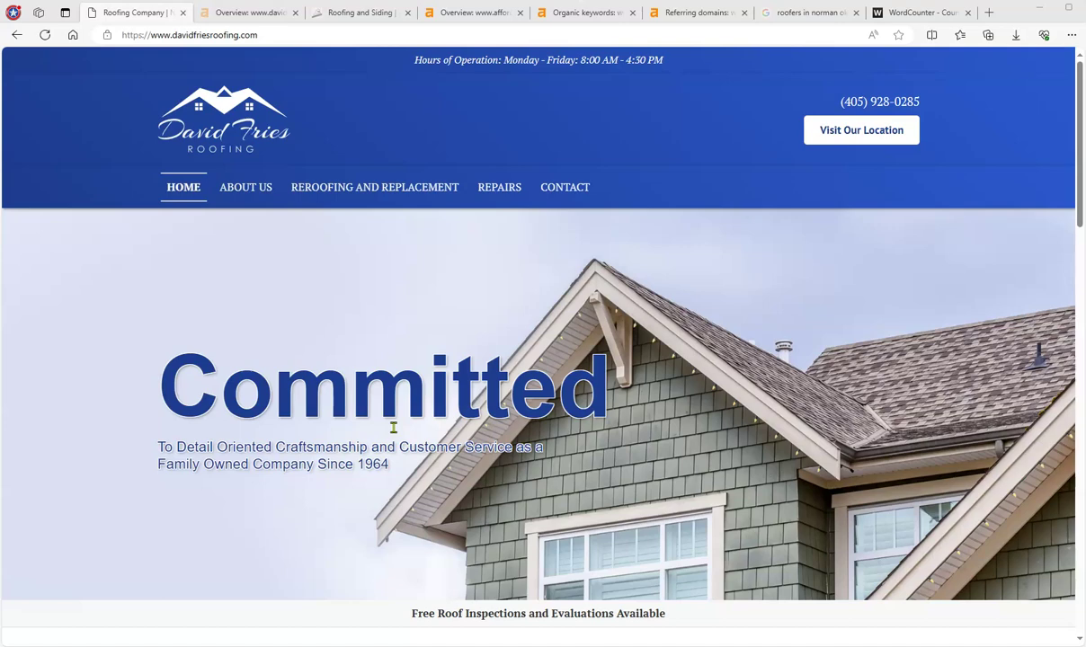
scroll(364, 381, "down", 2)
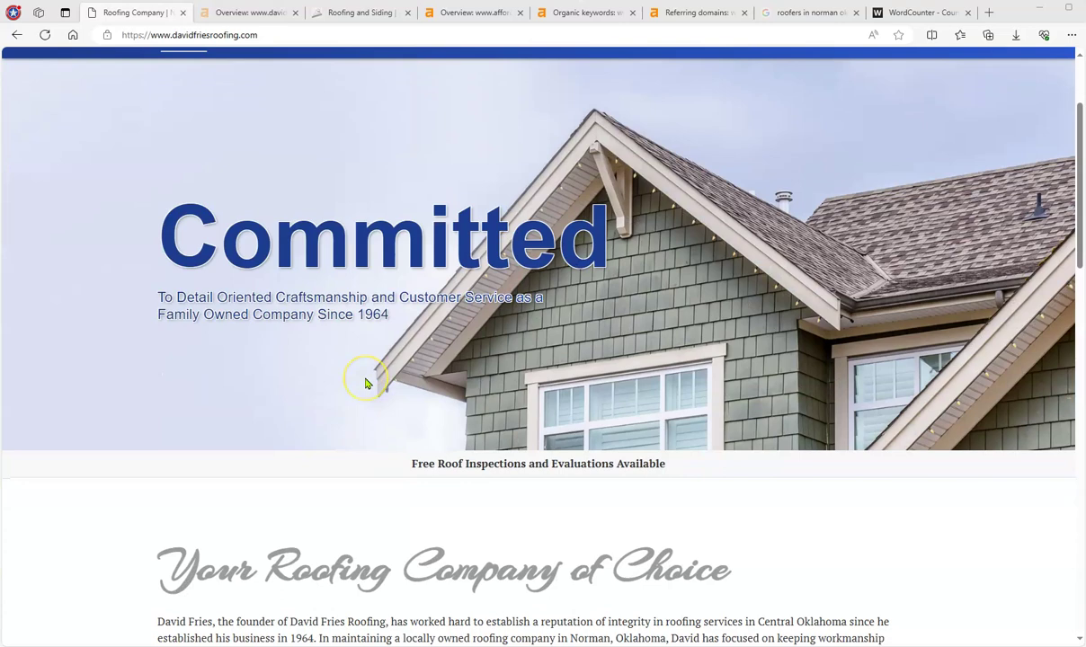
scroll(364, 382, "down", 4)
scroll(362, 373, "up", 6)
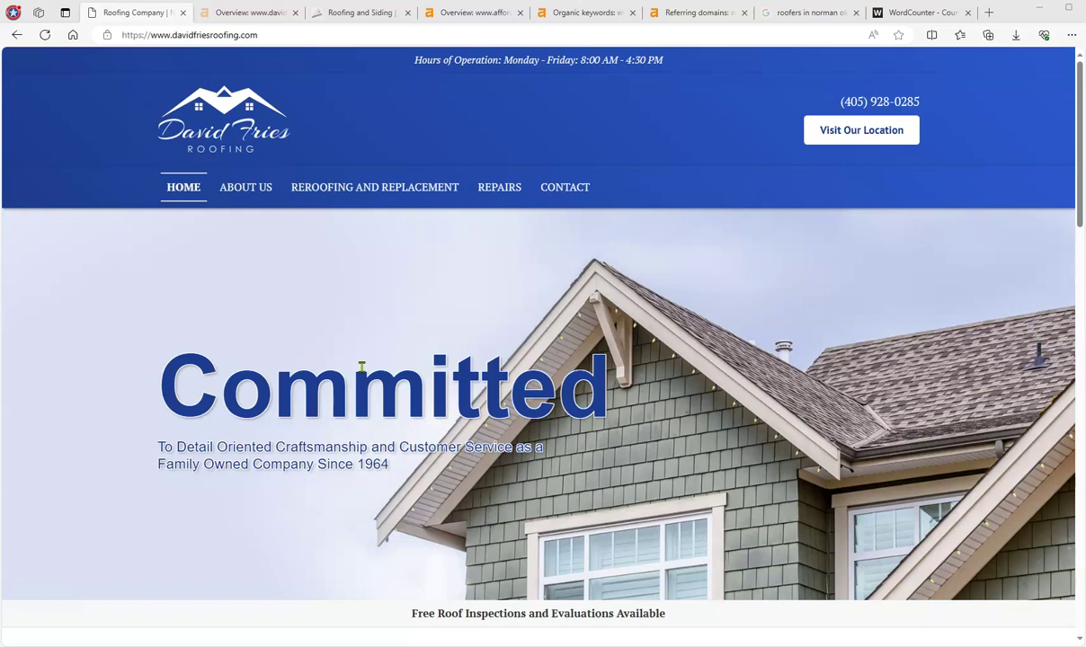
left_click_drag(207, 447, 234, 454)
key("ctrl+a")
right_click(226, 440)
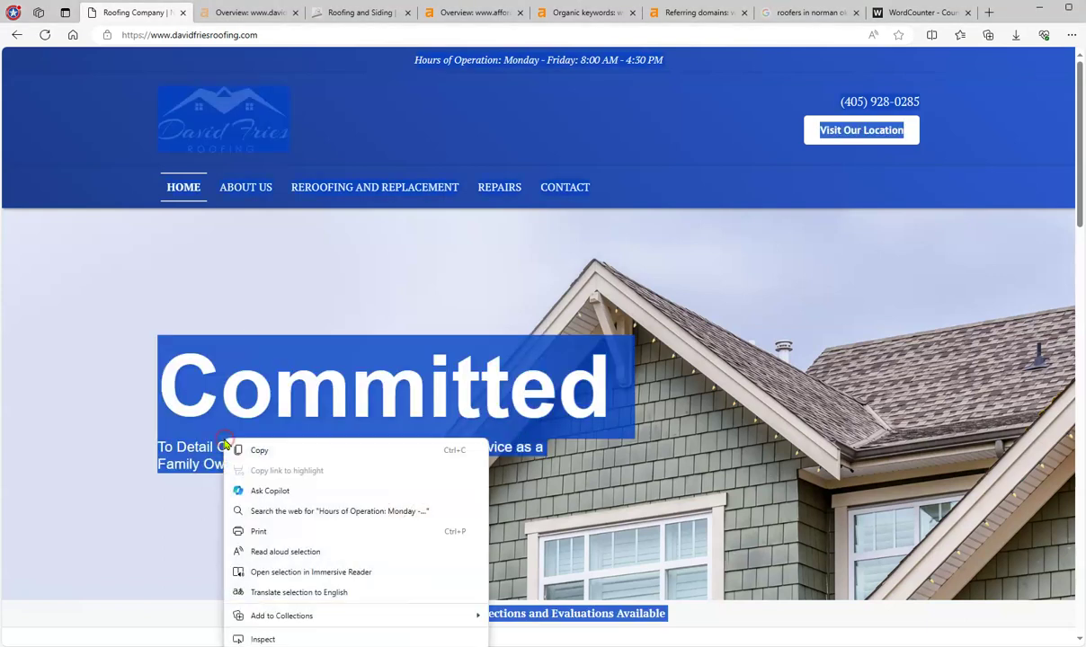
left_click(260, 450)
Step: Replace WordCounter's old text with the homepage text (347 words, 2,202 characters) and return to the roofing site
left_click(917, 13)
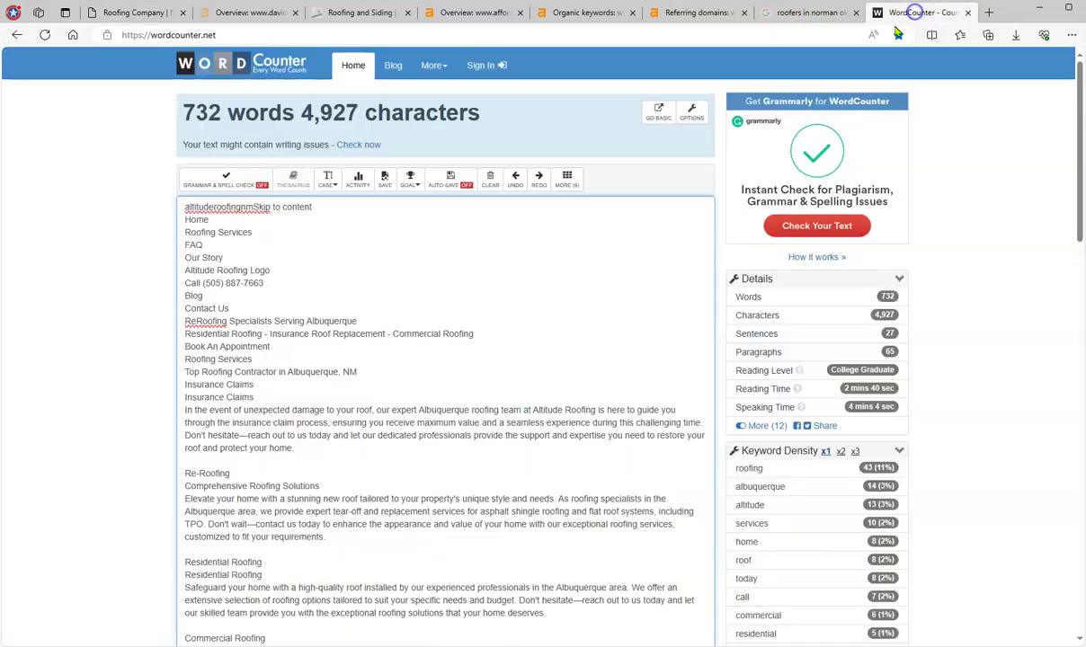
left_click(488, 177)
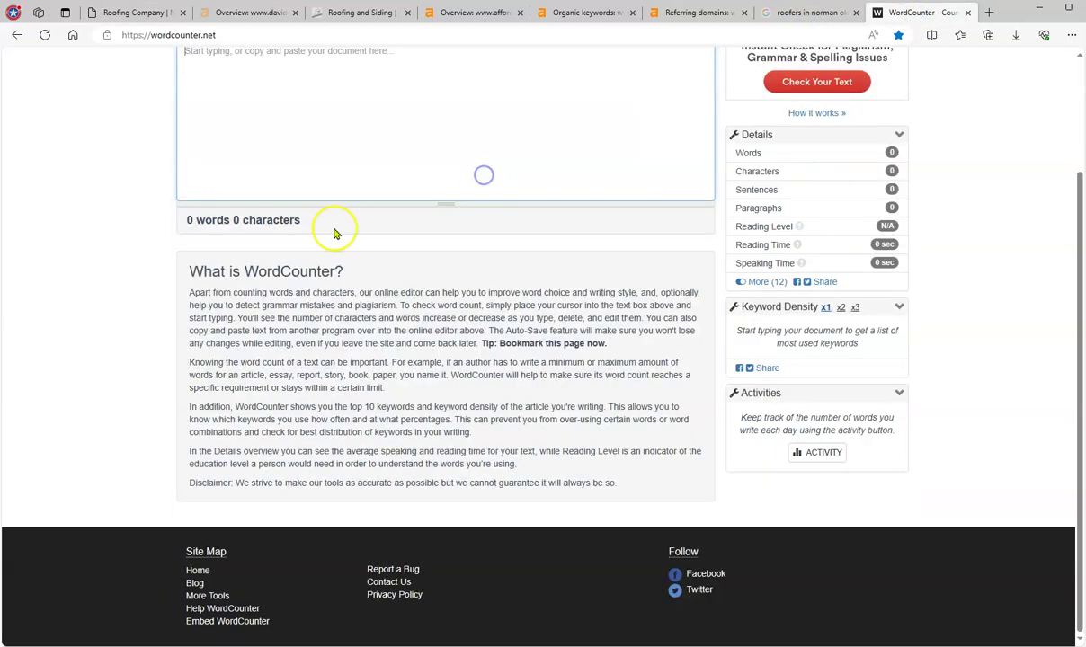
scroll(243, 188, "up", 2)
left_click(218, 201)
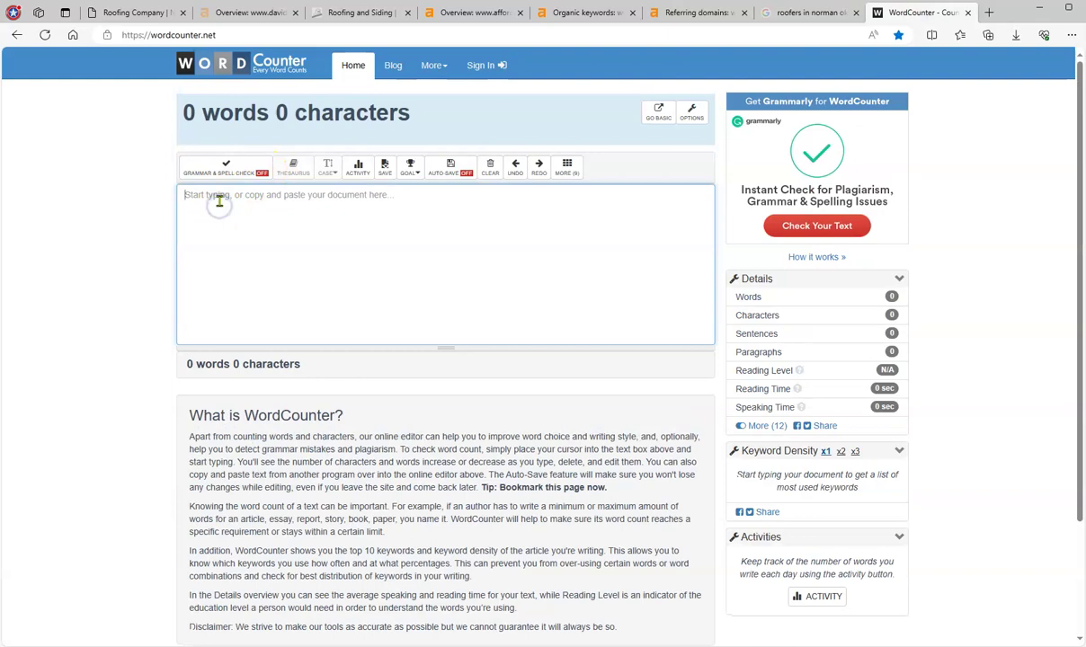
key("ctrl+v")
scroll(267, 266, "up", 10)
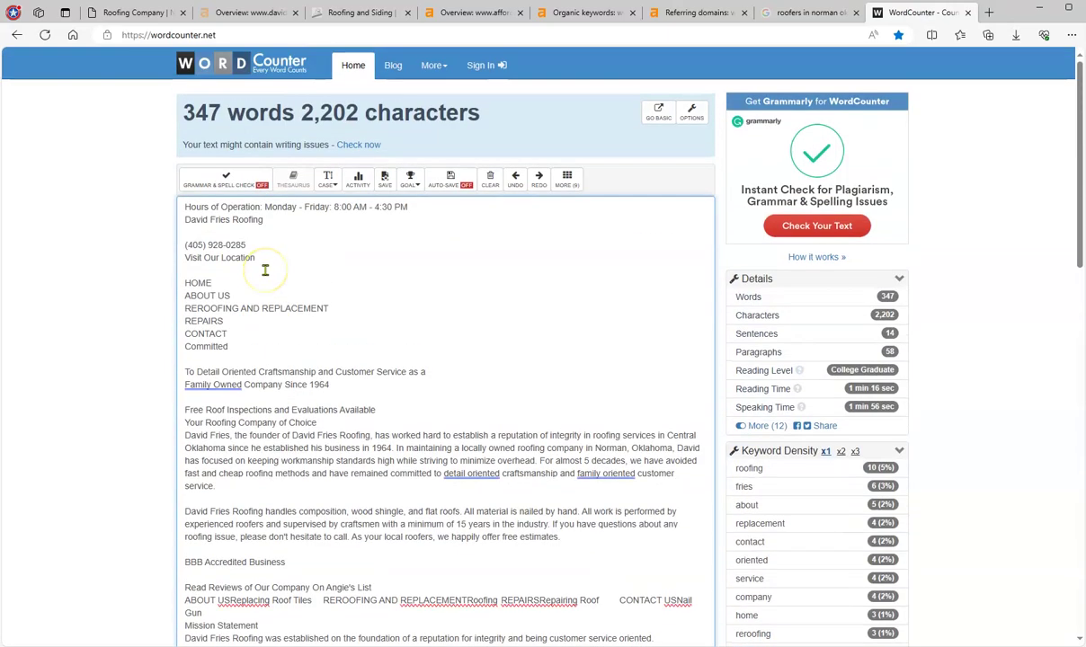
left_click(141, 15)
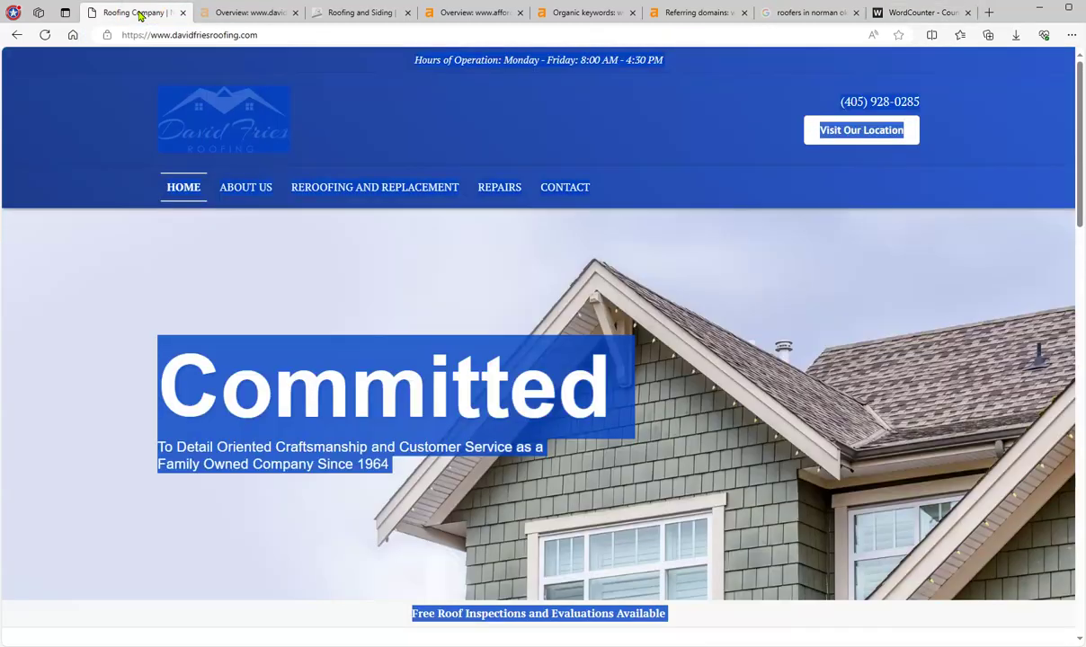
Step: Deselect the highlighted text on the davidfriesroofing.com homepage by clicking the blank header area
left_click(608, 110)
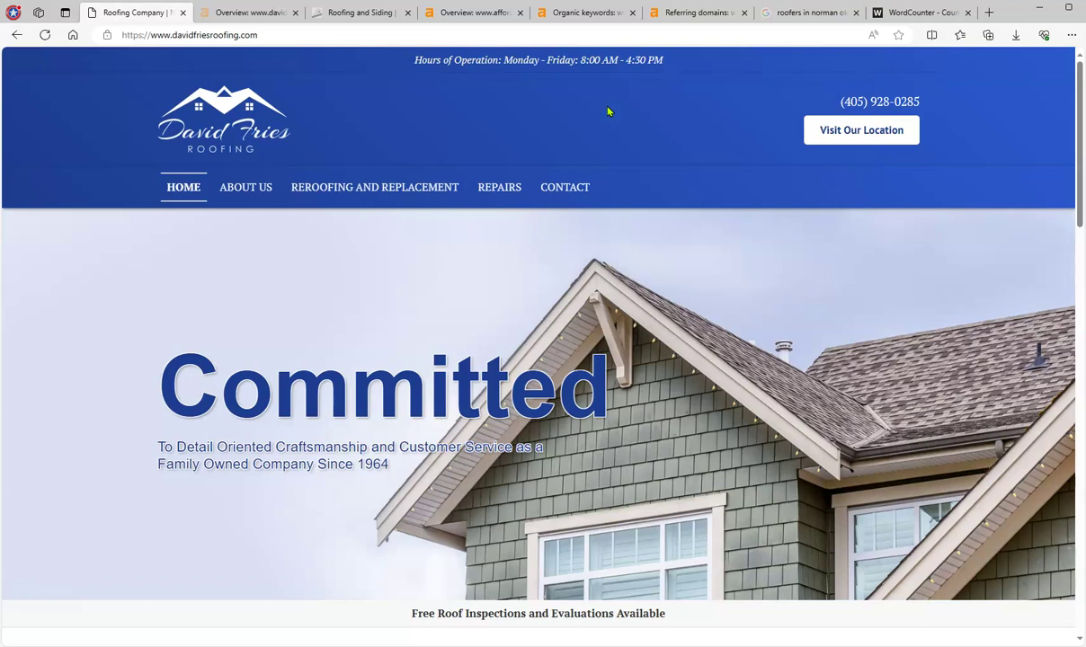
Step: Show the Google results for 'roofers in norman ok' and look over the Businesses map pack
left_click(780, 15)
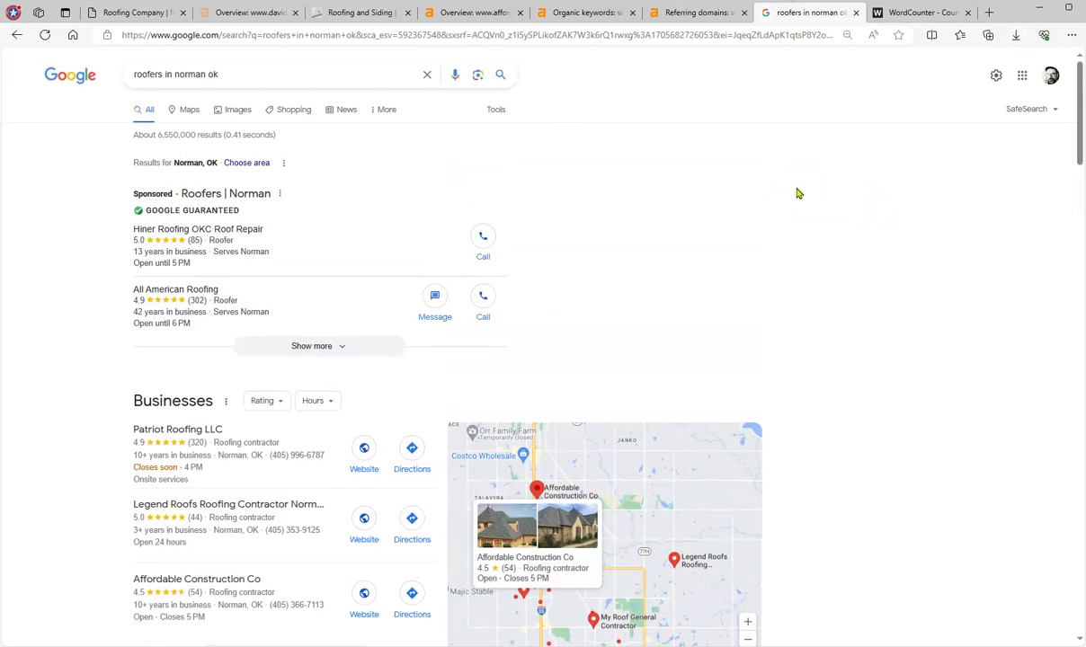
left_click_drag(789, 181, 756, 228)
scroll(872, 218, "down", 3)
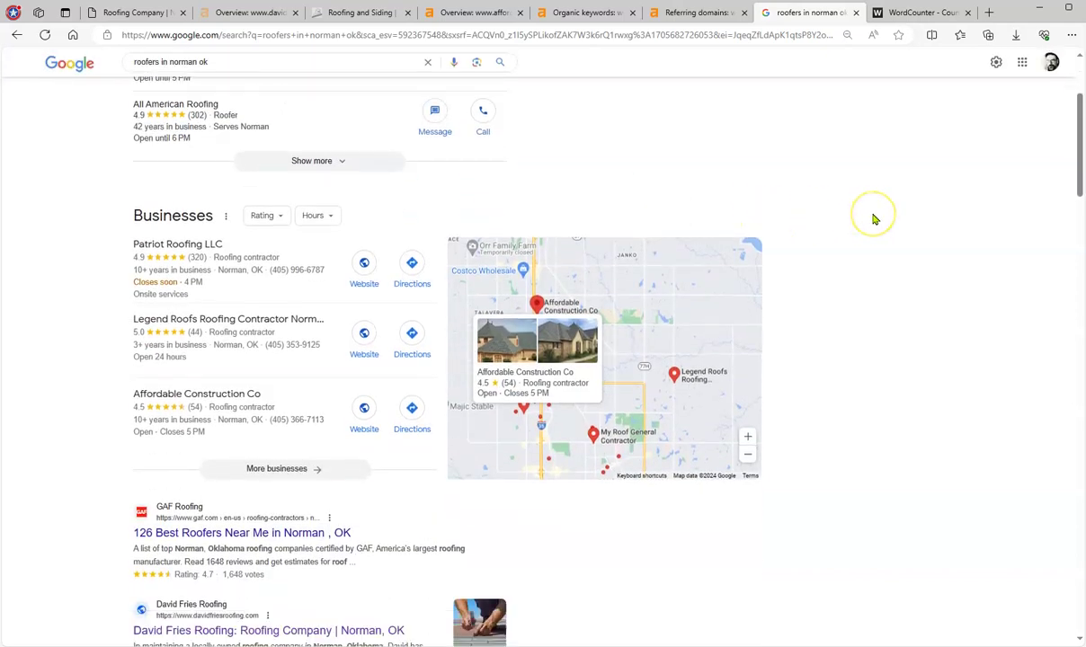
scroll(874, 219, "up", 2)
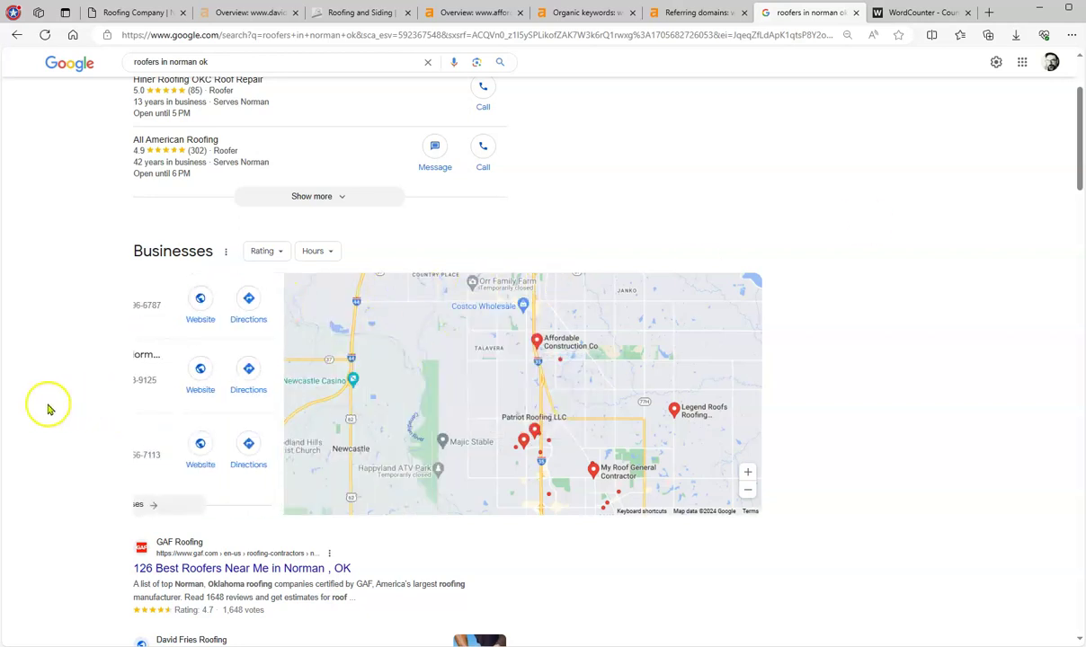
mouse_move(334, 307)
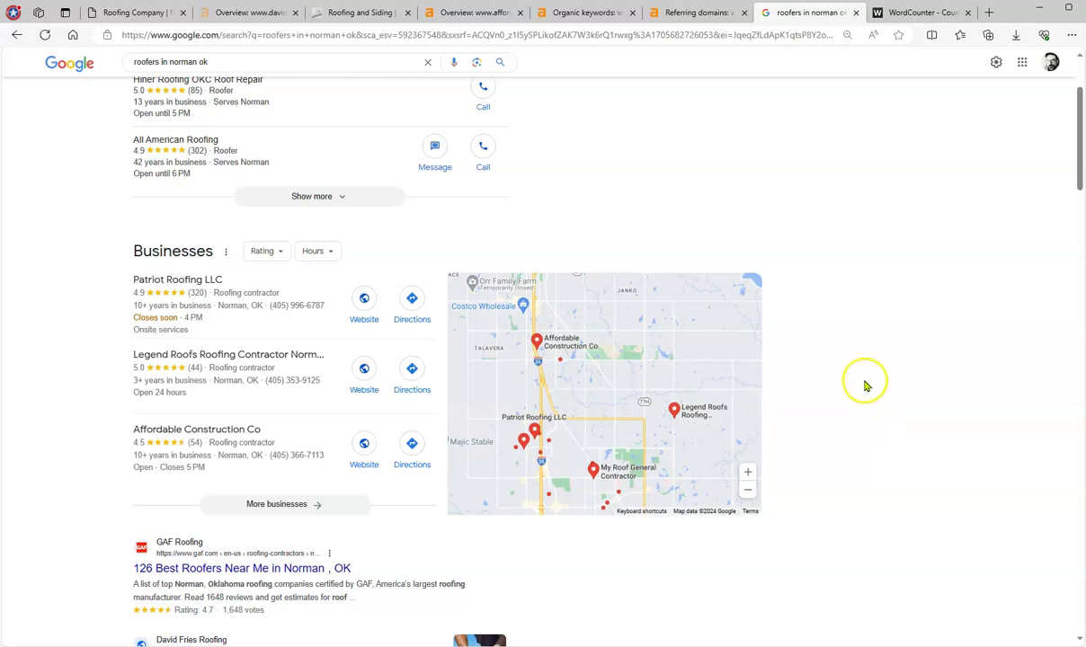
scroll(845, 369, "down", 2)
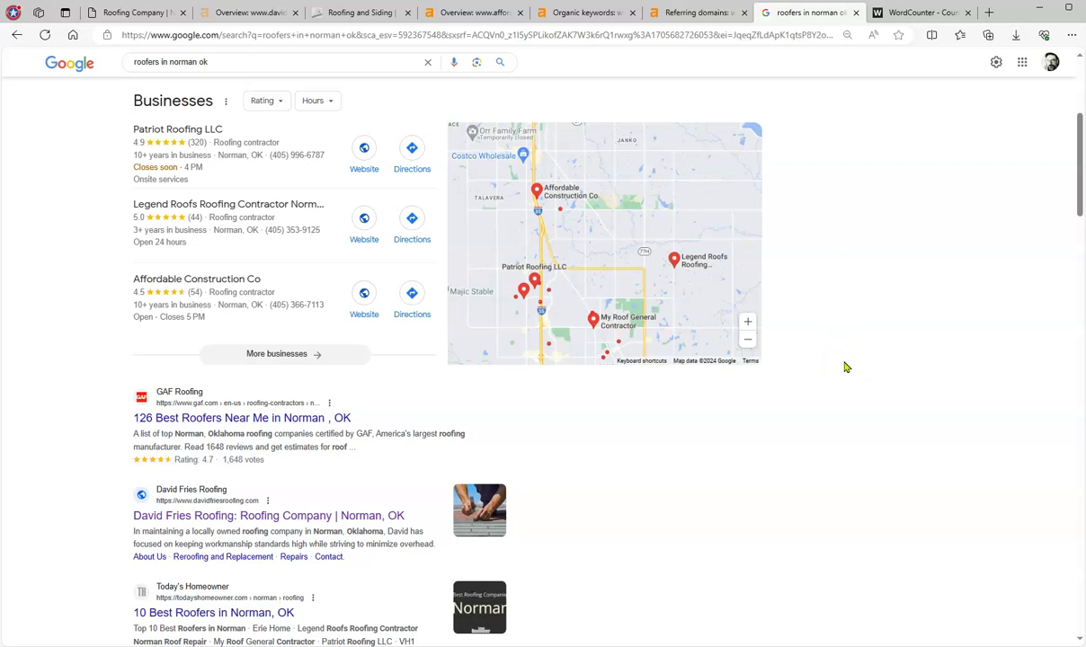
scroll(845, 366, "down", 2)
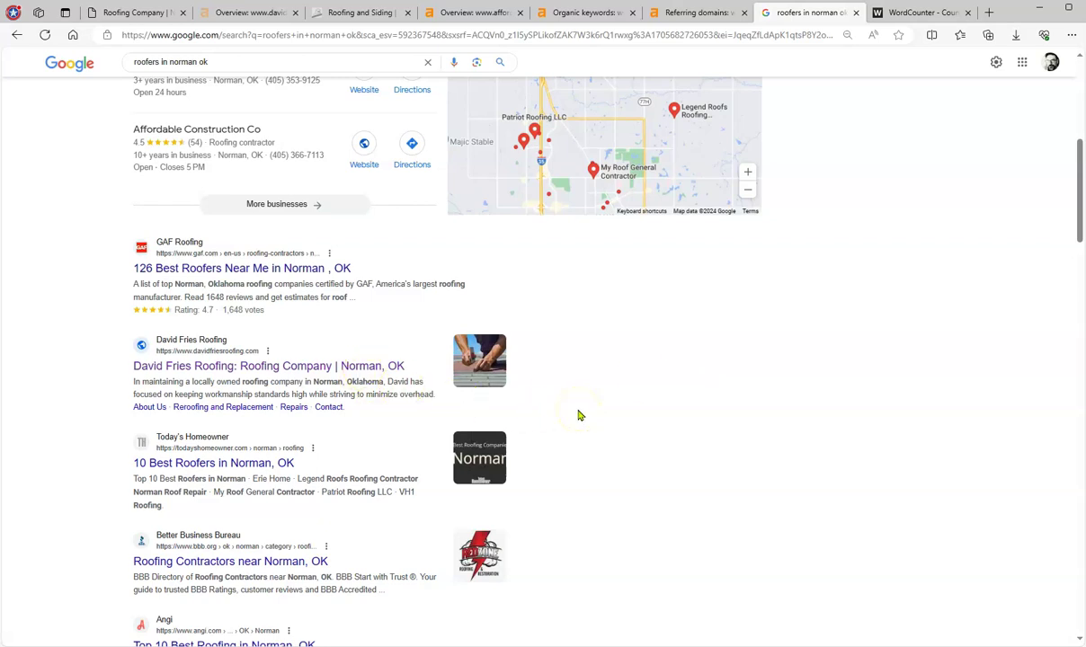
scroll(579, 415, "up", 3)
scroll(608, 417, "down", 2)
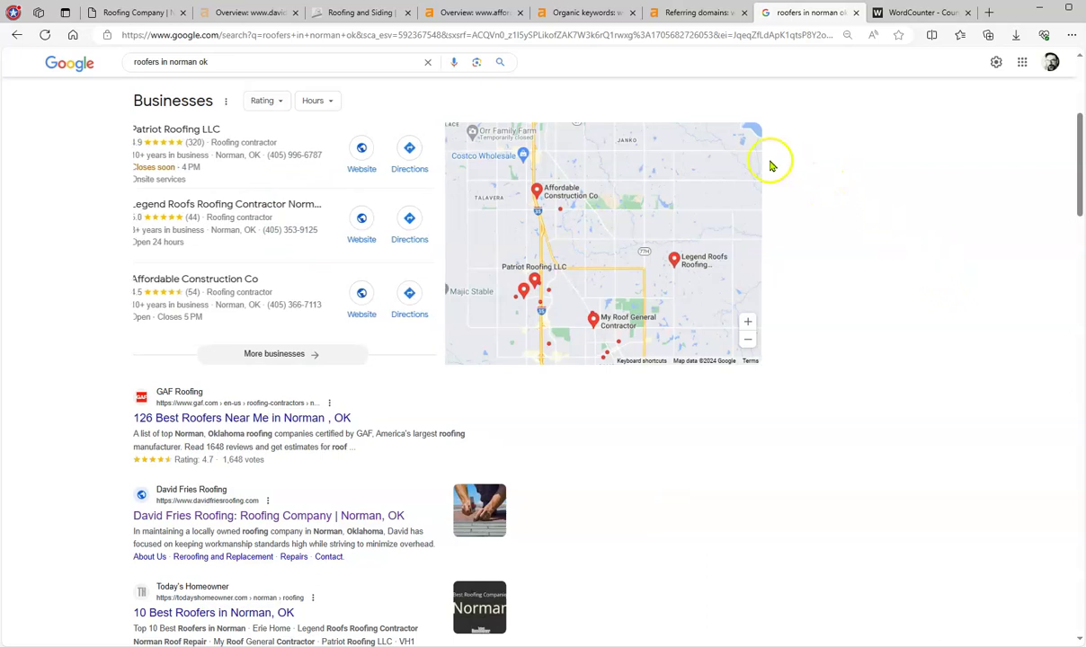
Step: View davidfriesroofing.com's Ahrefs overview: DR 0.3, 34 backlinks, 8 referring domains, 140 organic traffic
left_click(244, 14)
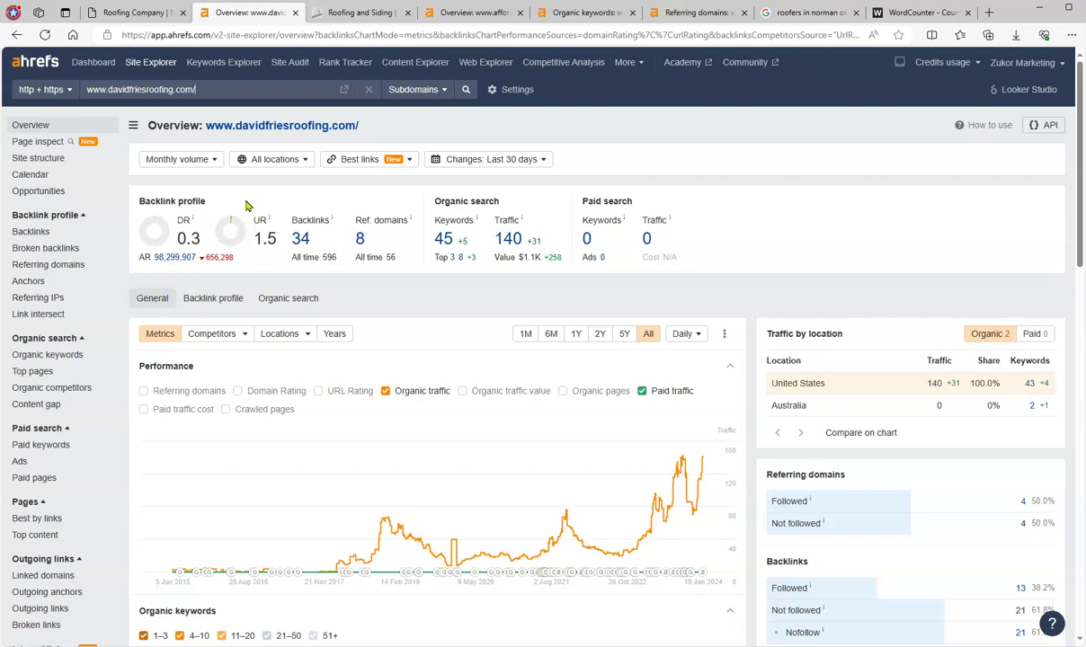
Step: Browse the affordableok.com homepage, then view its Ahrefs overview: DR 7, 364 backlinks, 84 referring domains
left_click(342, 13)
scroll(351, 395, "down", 10)
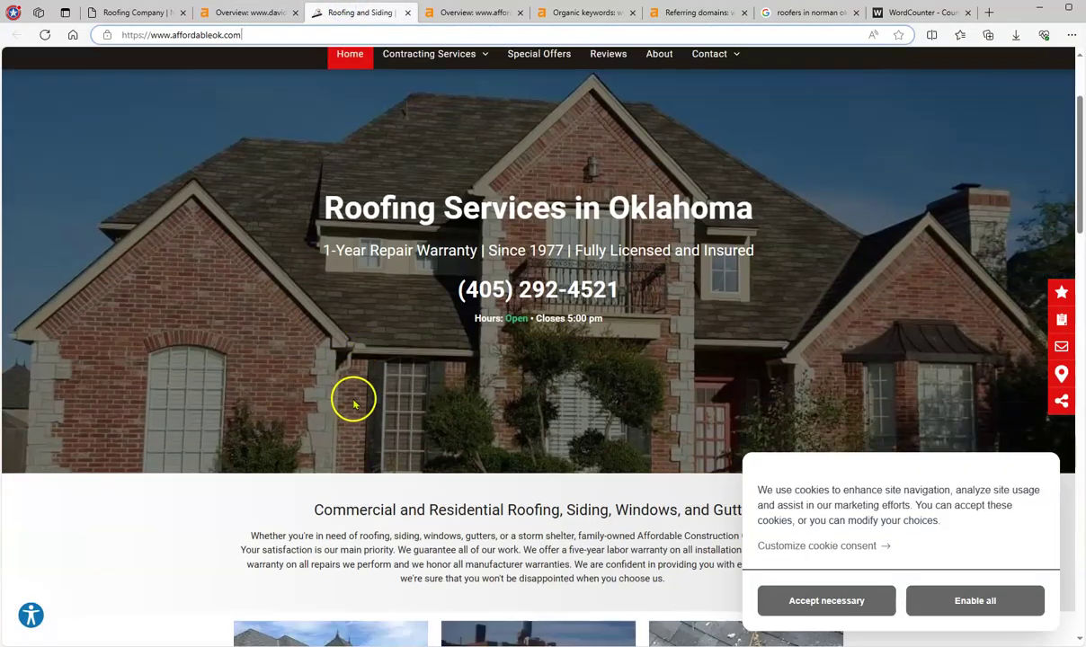
scroll(353, 406, "down", 4)
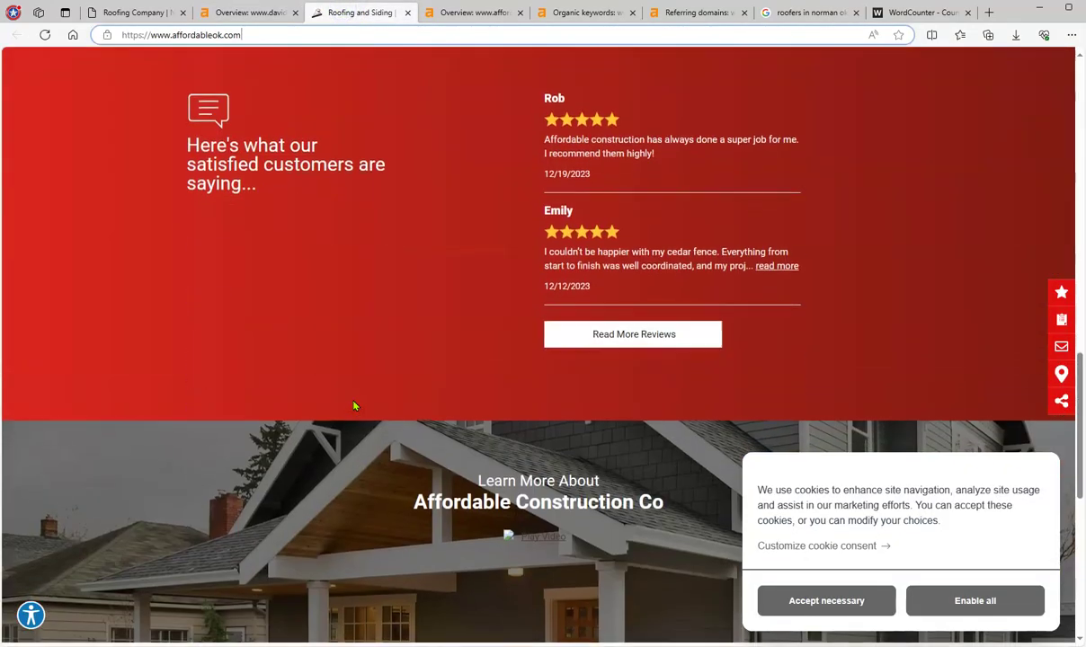
scroll(353, 406, "down", 5)
scroll(353, 407, "up", 6)
scroll(353, 408, "up", 15)
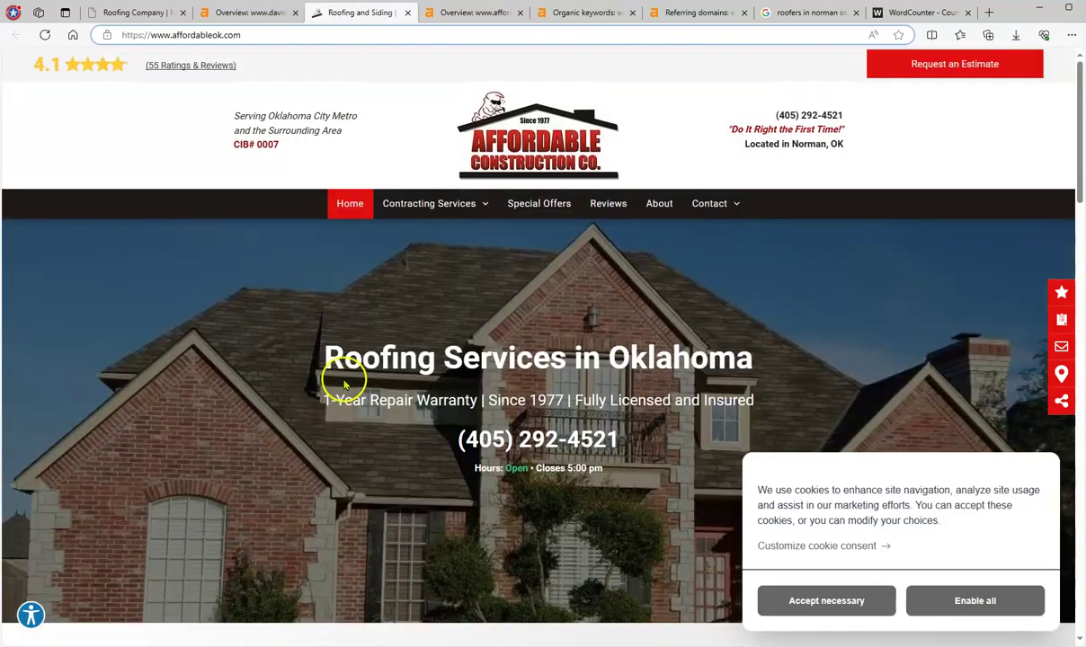
left_click(483, 14)
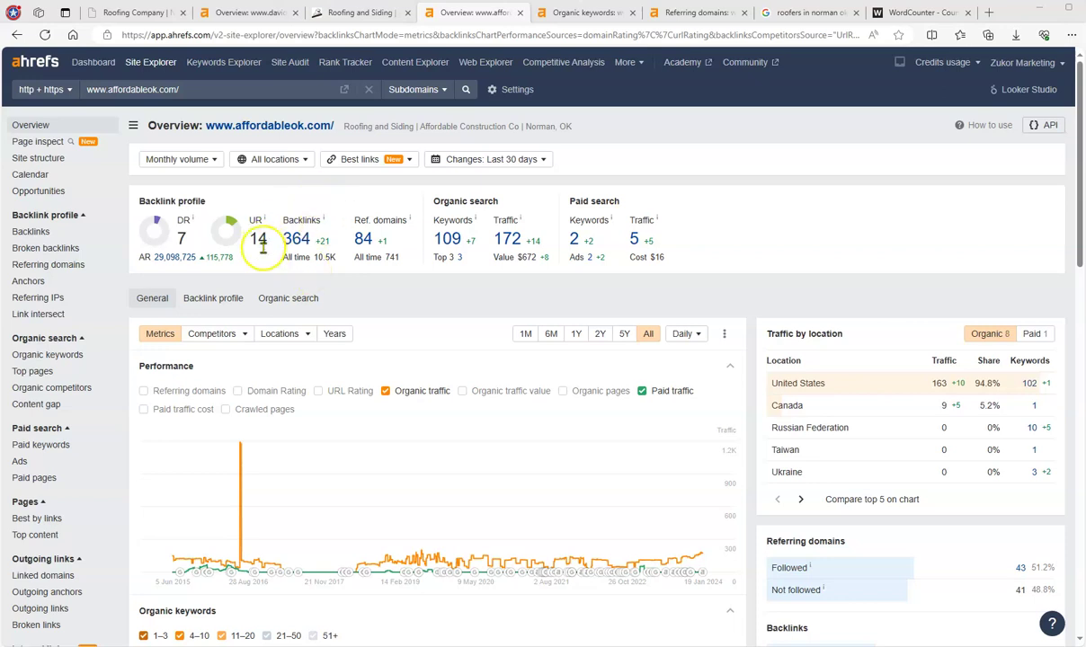
Step: Compare the two Ahrefs overviews, DR 0.3 versus DR 7, ending on davidfriesroofing.com
left_click(255, 13)
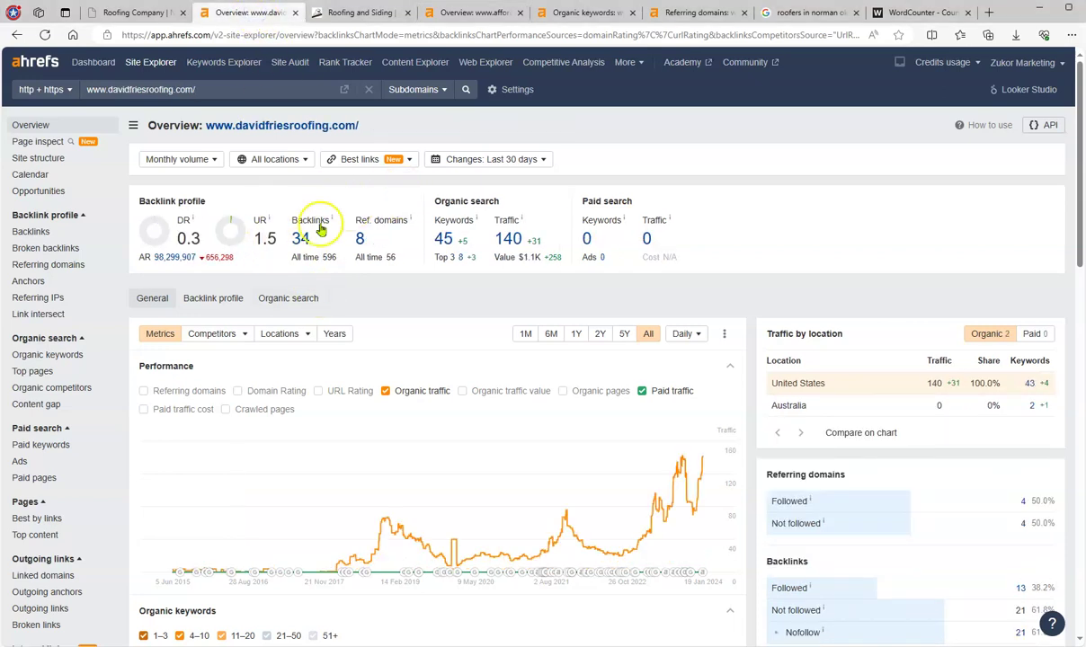
left_click(457, 16)
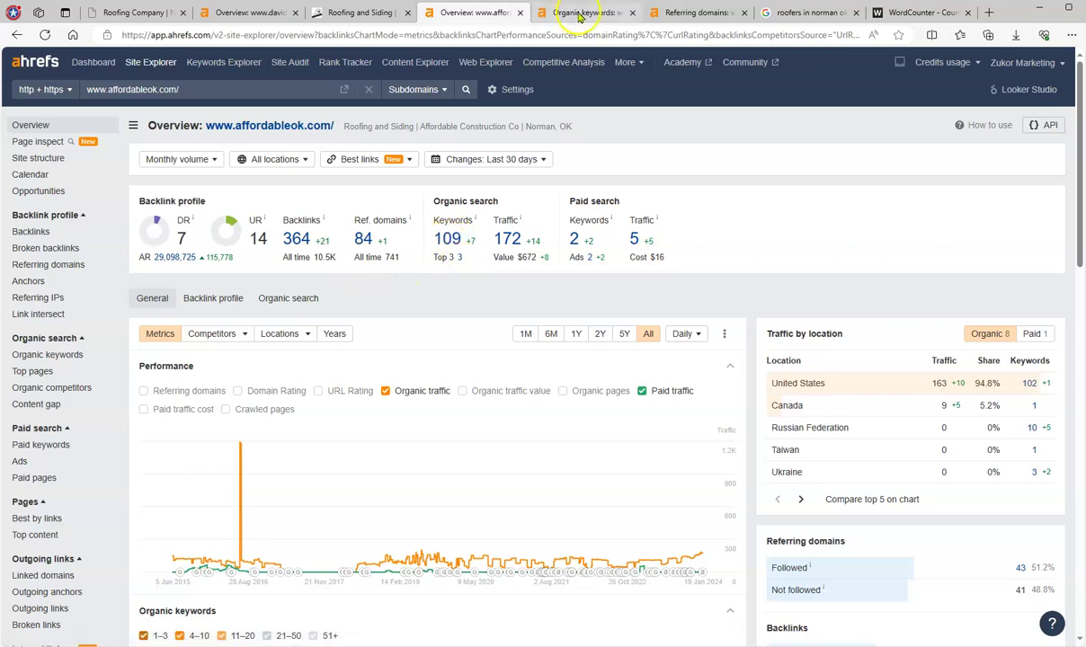
left_click(251, 13)
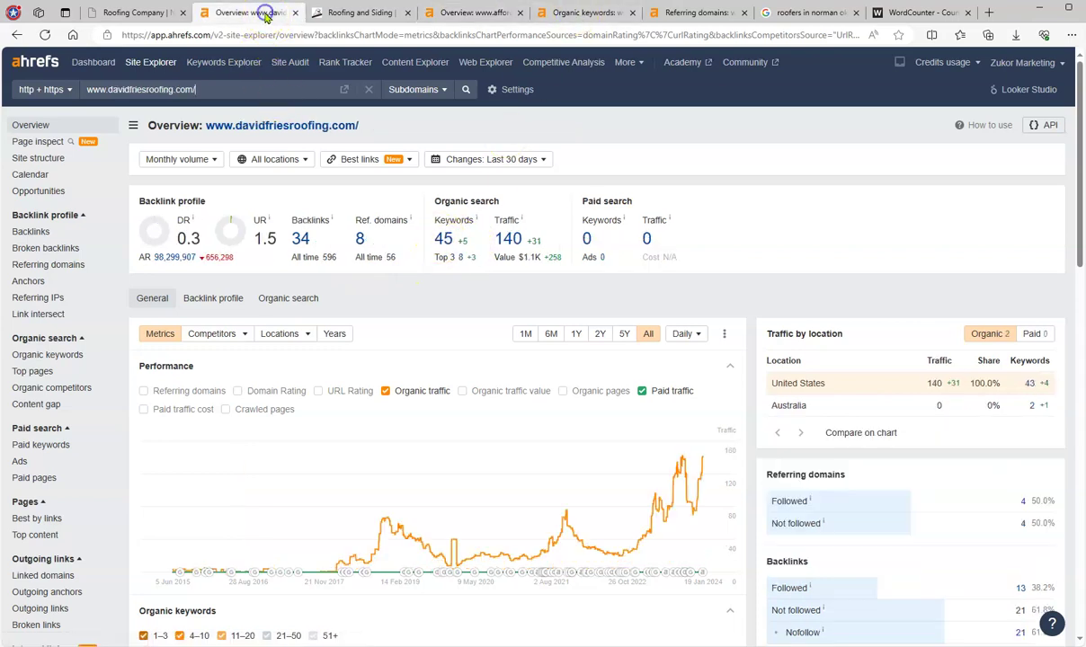
Step: Review affordableok.com's 102 organic keywords, led by 'affordable construction' at position 1
left_click(564, 12)
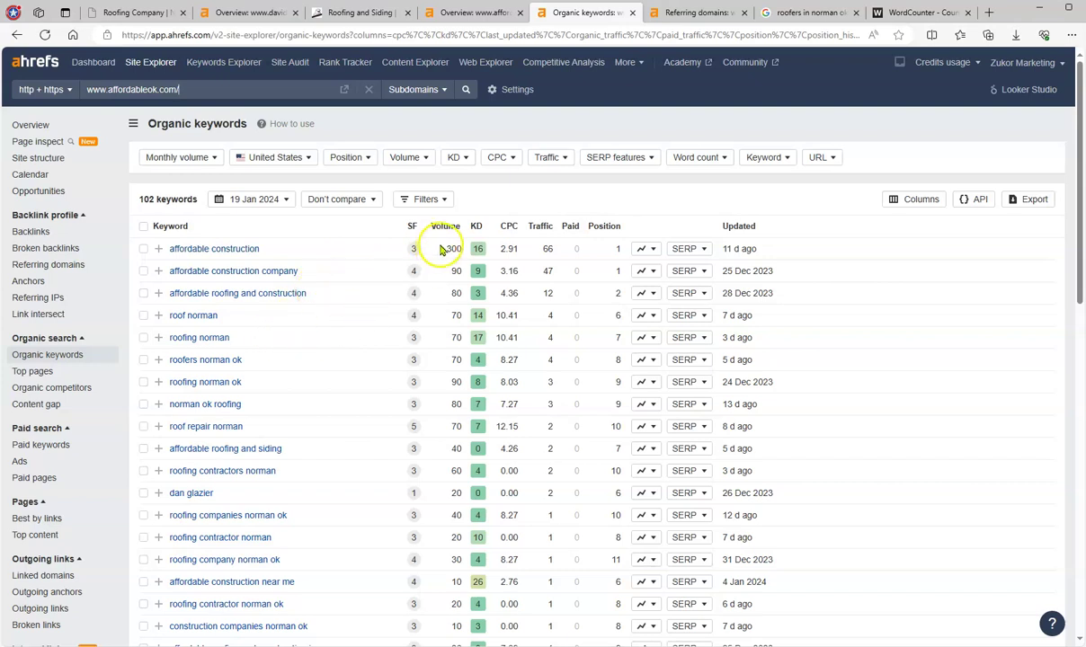
scroll(440, 307, "down", 2)
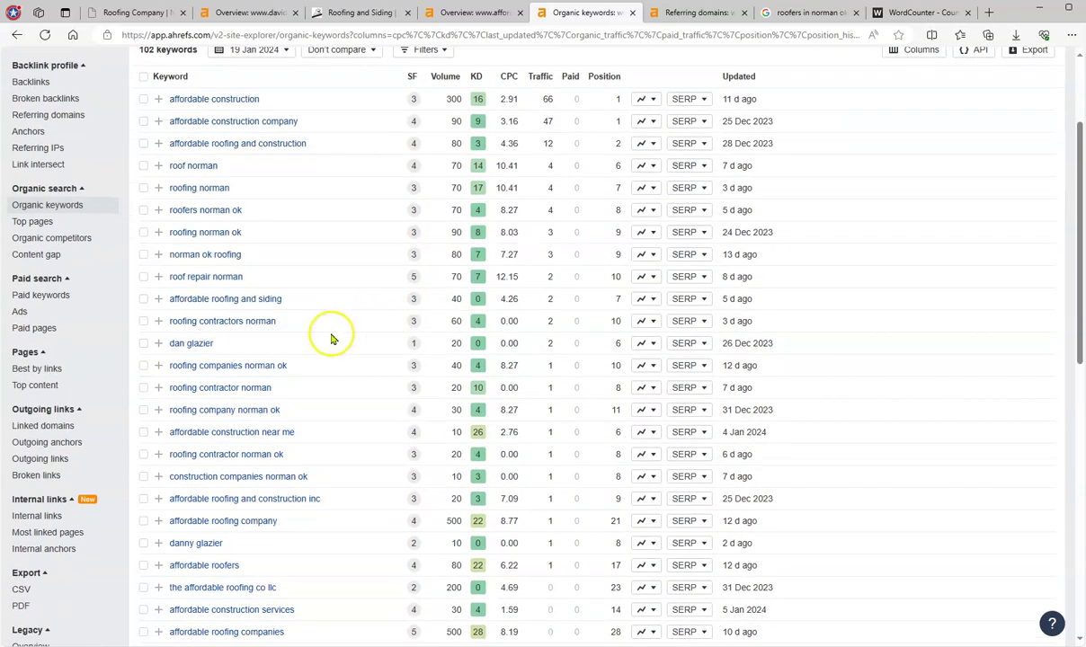
scroll(330, 338, "down", 2)
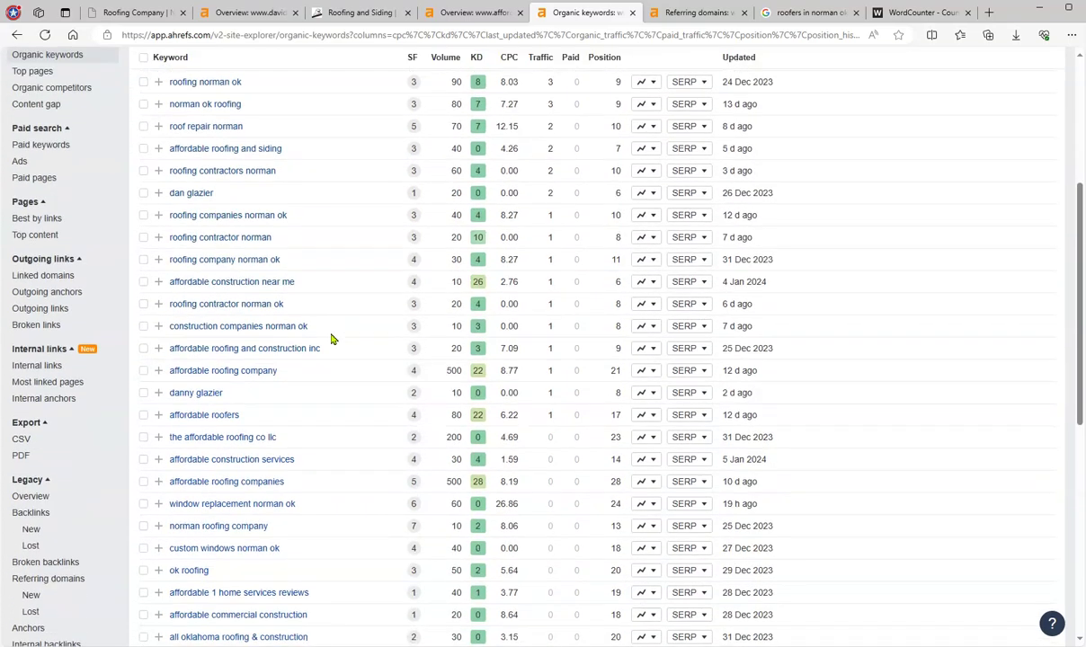
scroll(331, 339, "up", 4)
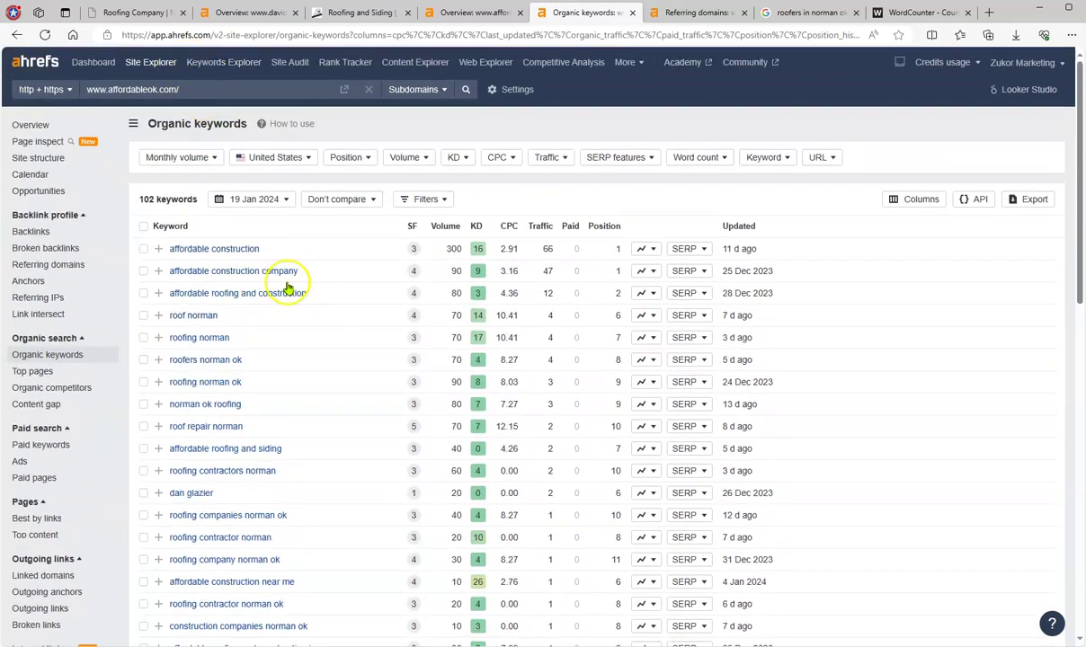
scroll(296, 331, "down", 4)
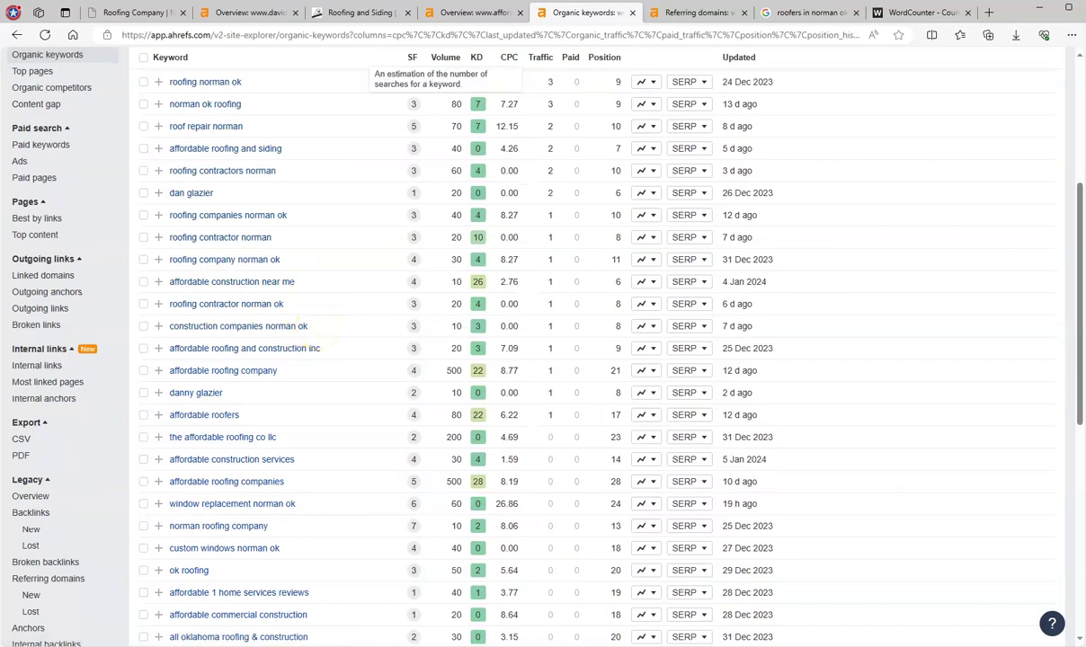
Step: Open affordableok.com's Referring domains report, led by homestead.com and mapquest.com at DR 91
left_click(661, 12)
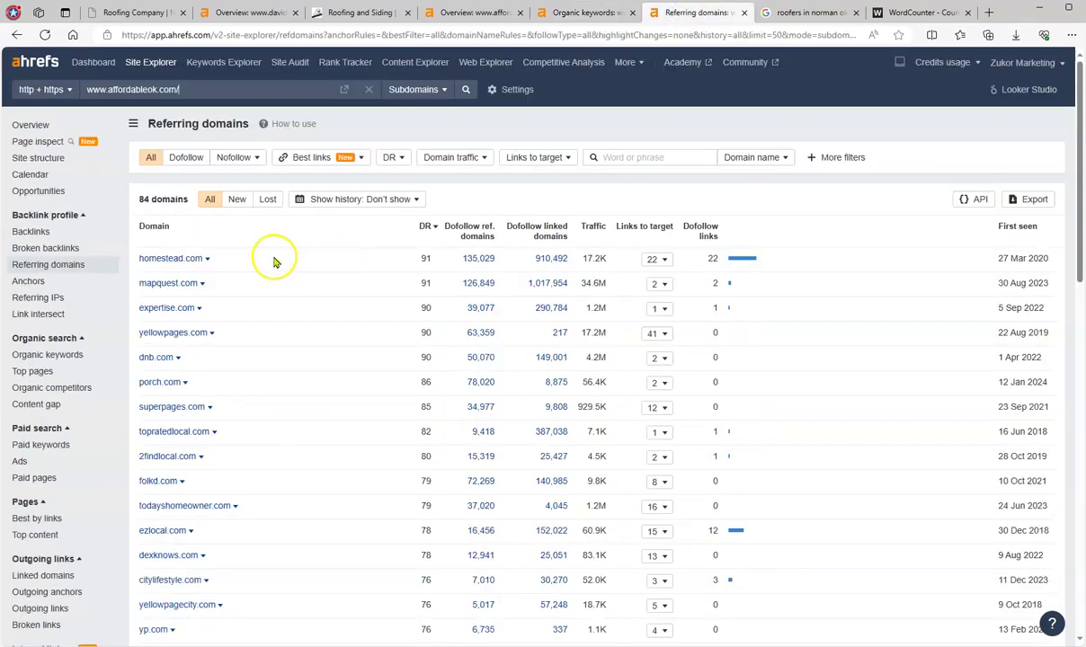
scroll(276, 262, "down", 3)
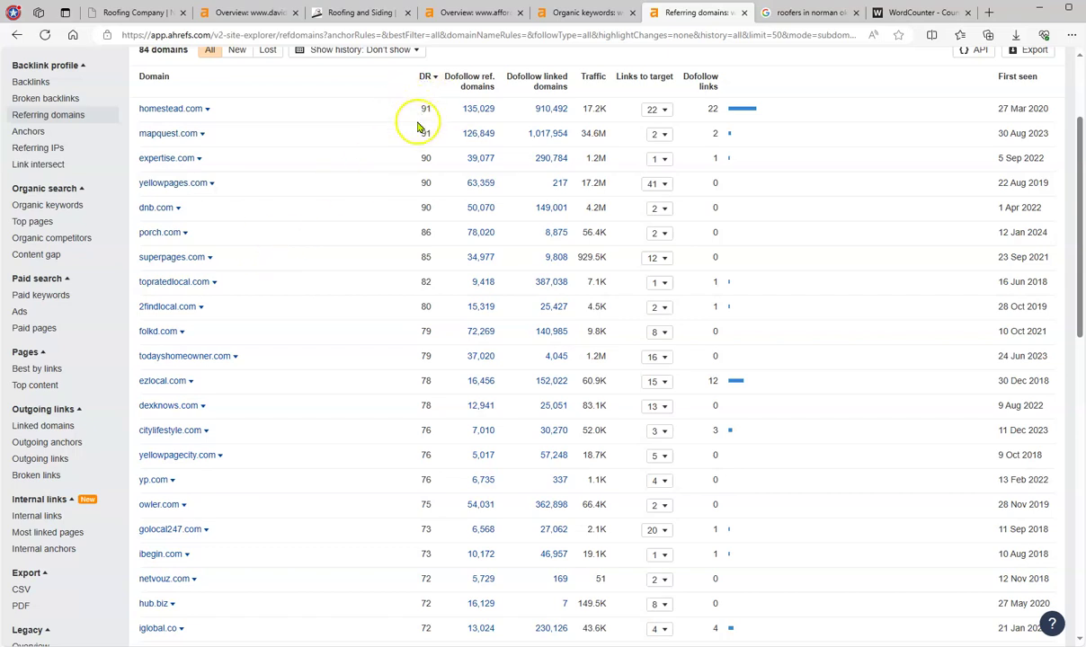
scroll(400, 187, "down", 3)
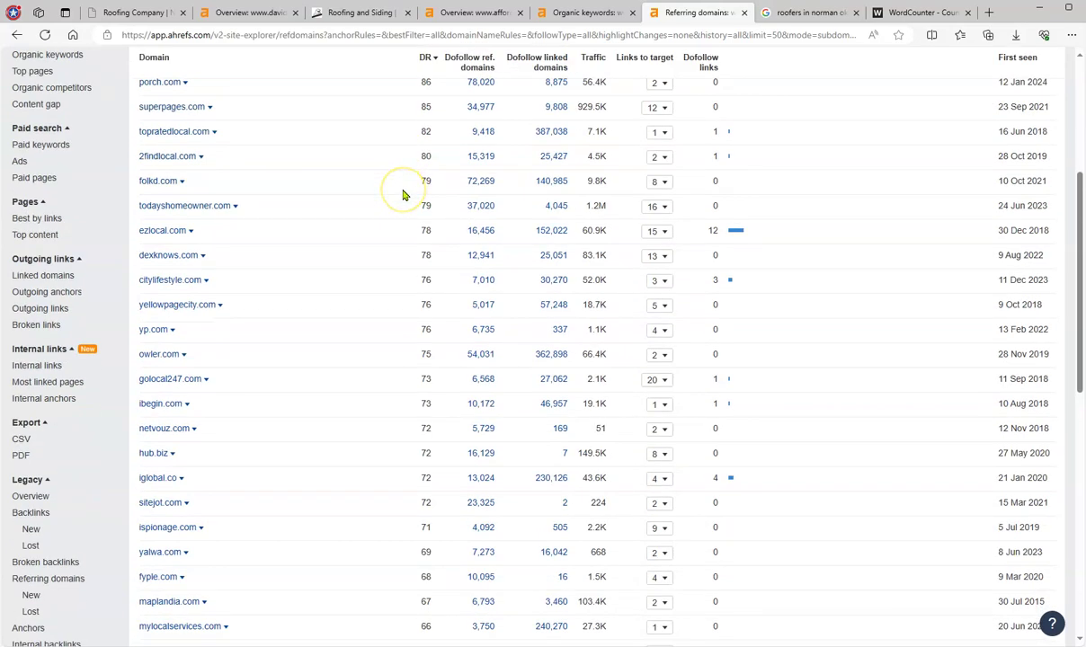
scroll(402, 196, "down", 10)
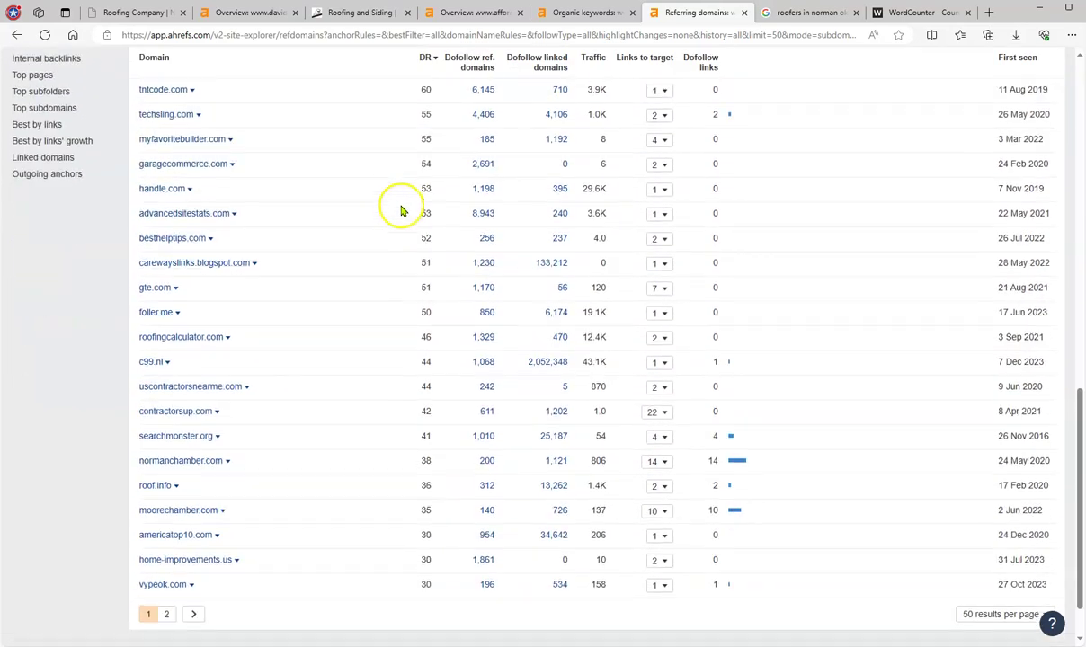
Step: Review the second page of referring domains, then go back to page 1 and scan it again
left_click(166, 597)
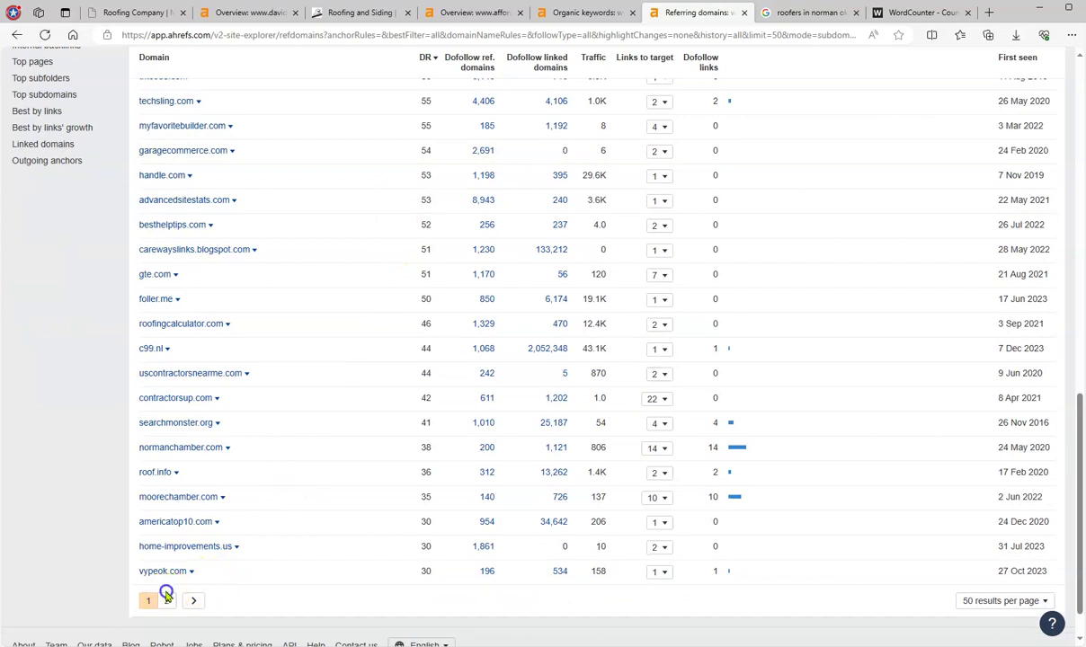
left_click(167, 600)
scroll(325, 486, "down", 10)
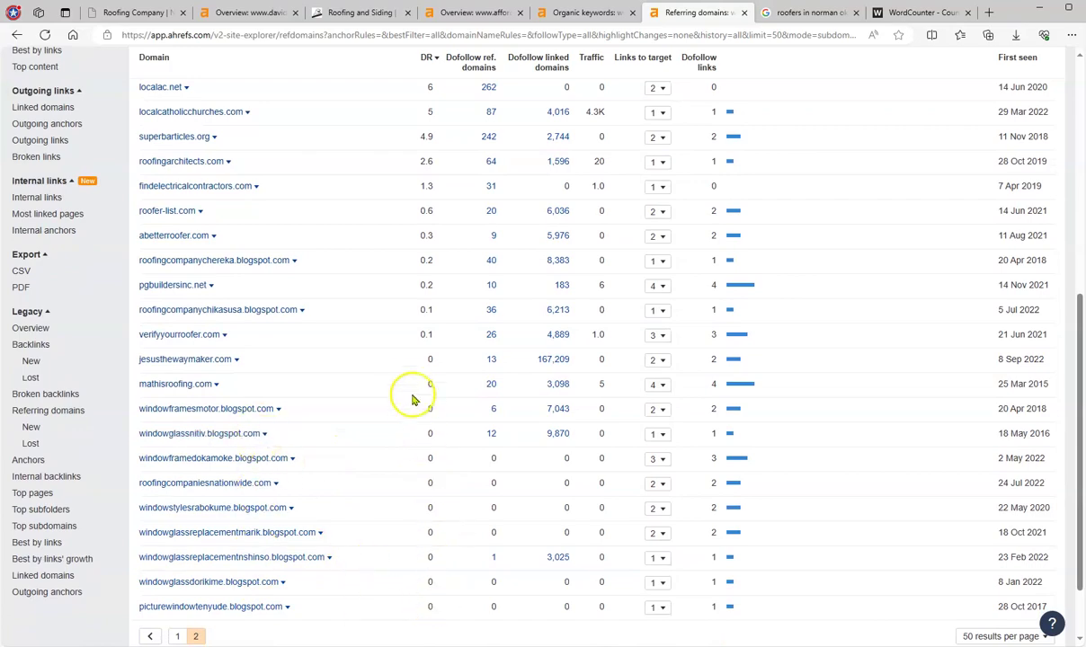
scroll(407, 369, "up", 6)
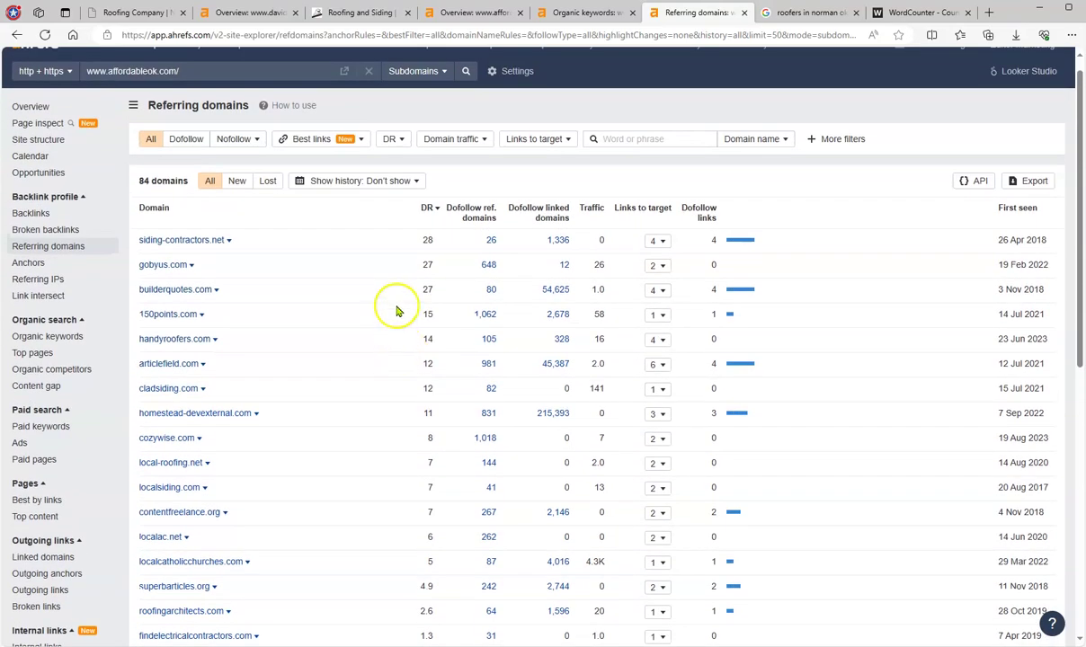
scroll(366, 328, "down", 6)
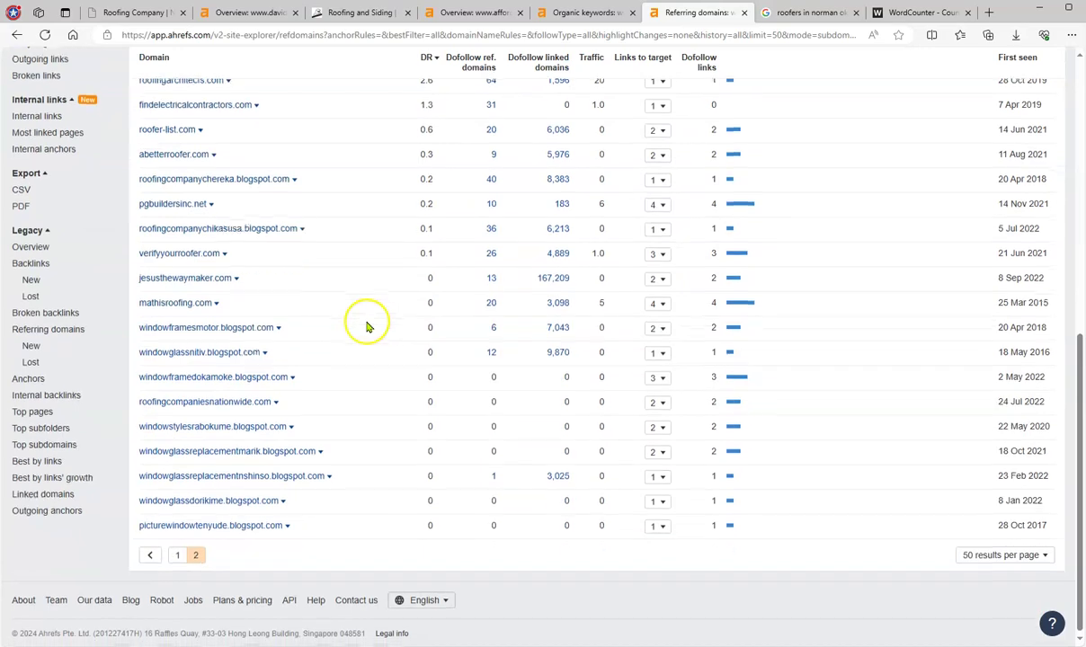
left_click(178, 555)
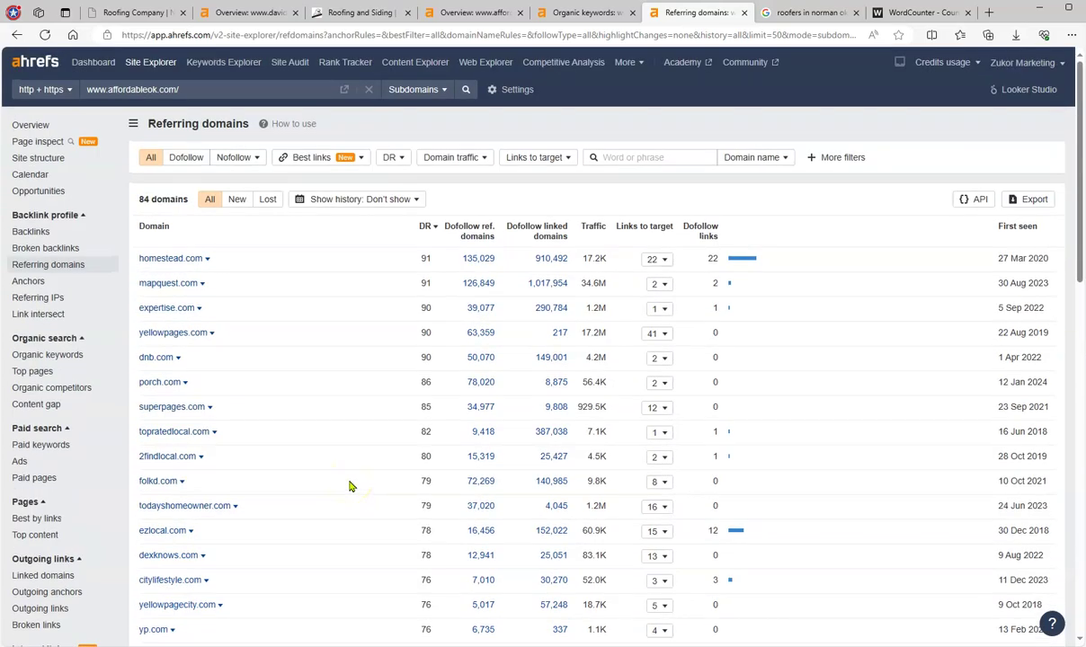
scroll(350, 486, "down", 2)
scroll(350, 486, "down", 2)
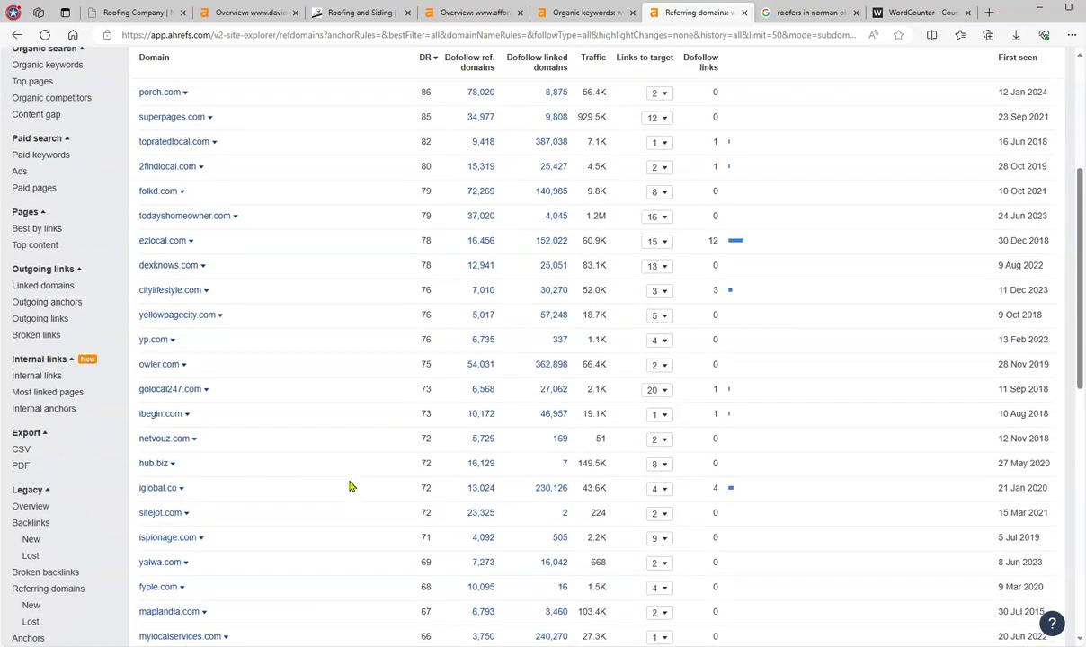
scroll(323, 467, "down", 2)
scroll(318, 467, "down", 2)
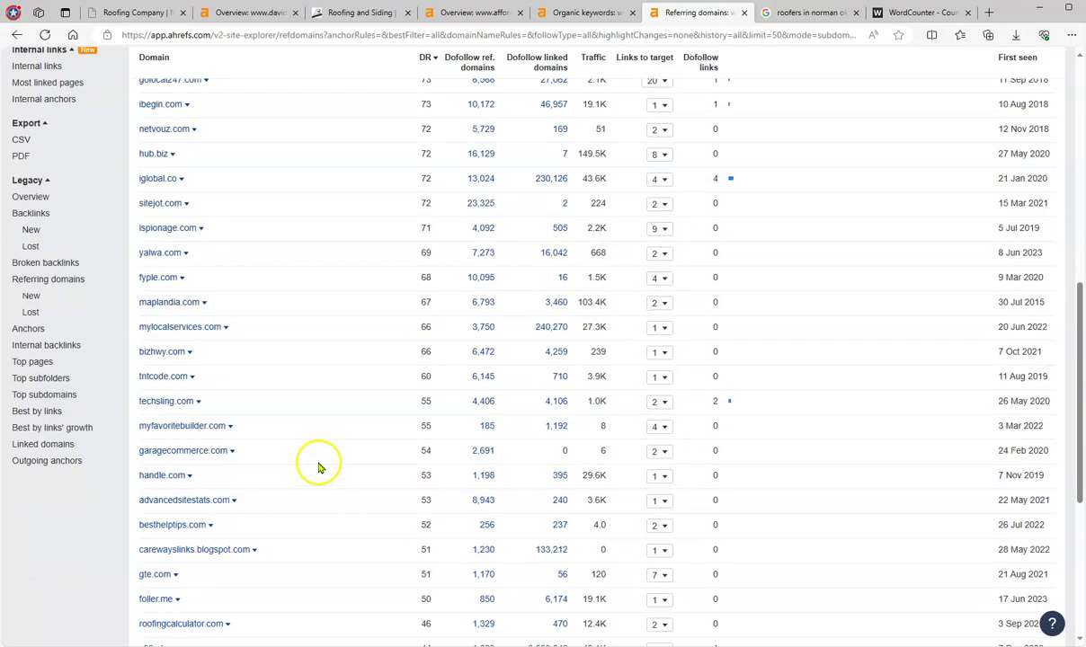
scroll(310, 472, "up", 7)
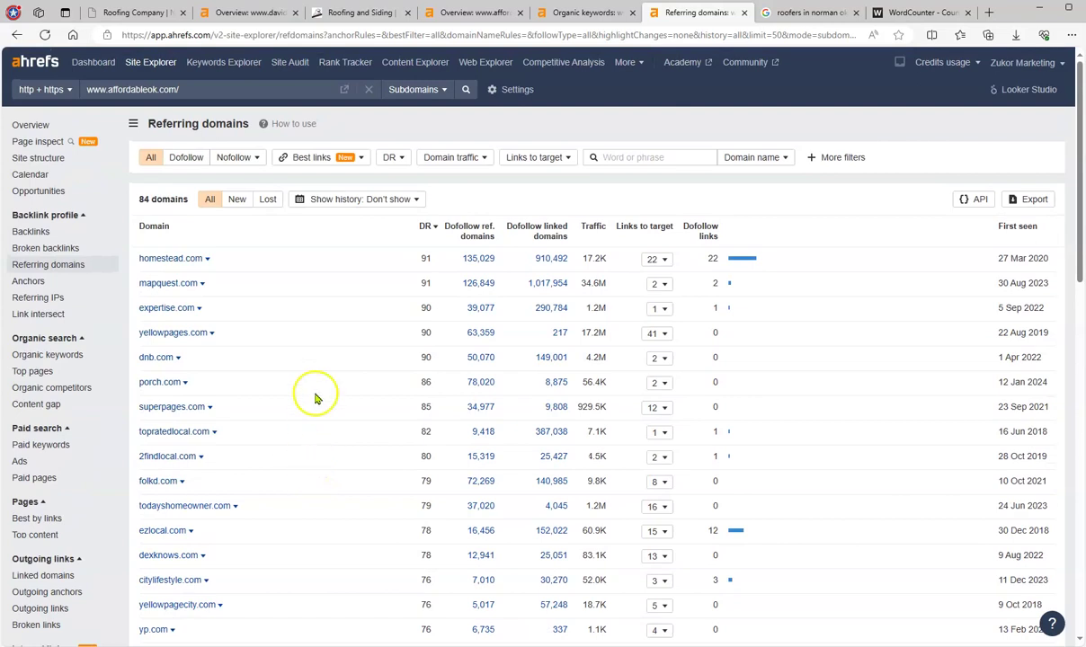
Step: Return to the davidfriesroofing.com homepage with its 'Committed' hero banner
left_click(120, 14)
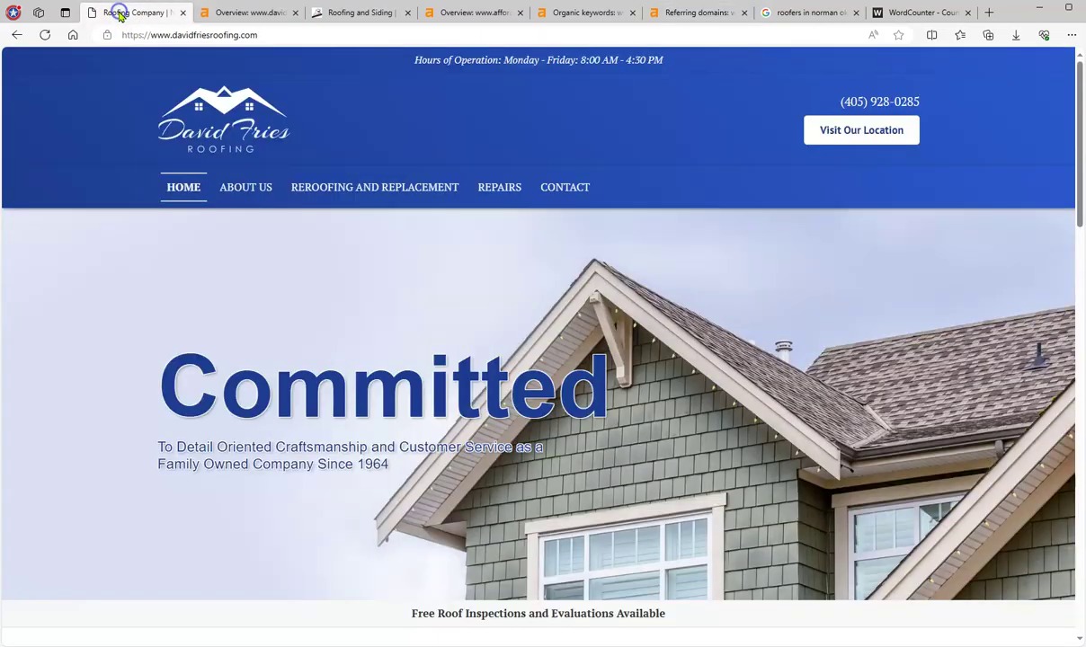